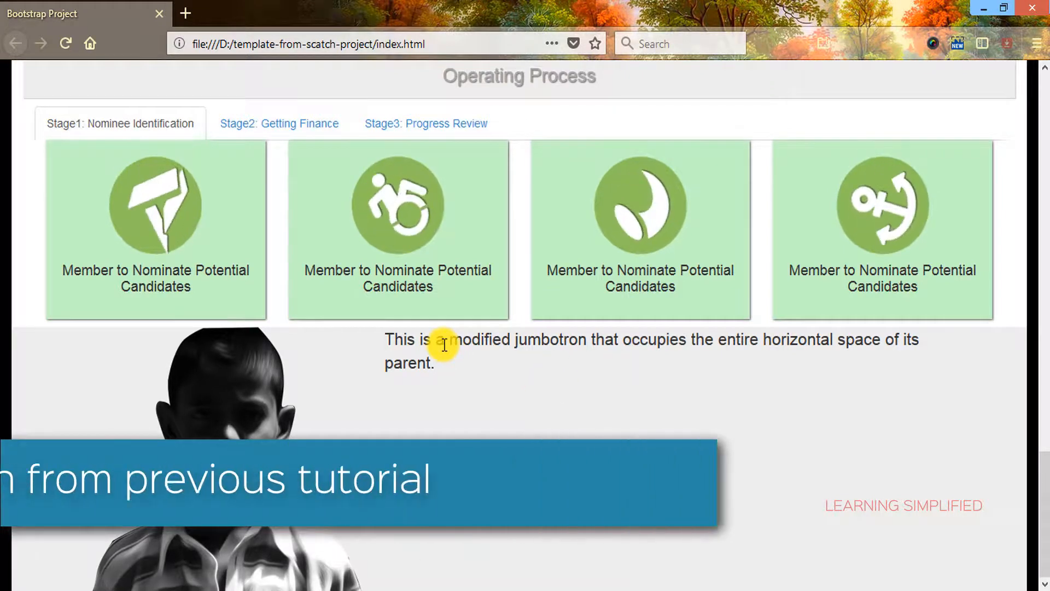
Select the jumbotron paragraph text on the page and switch over to the code editor.
triple_click(534, 410)
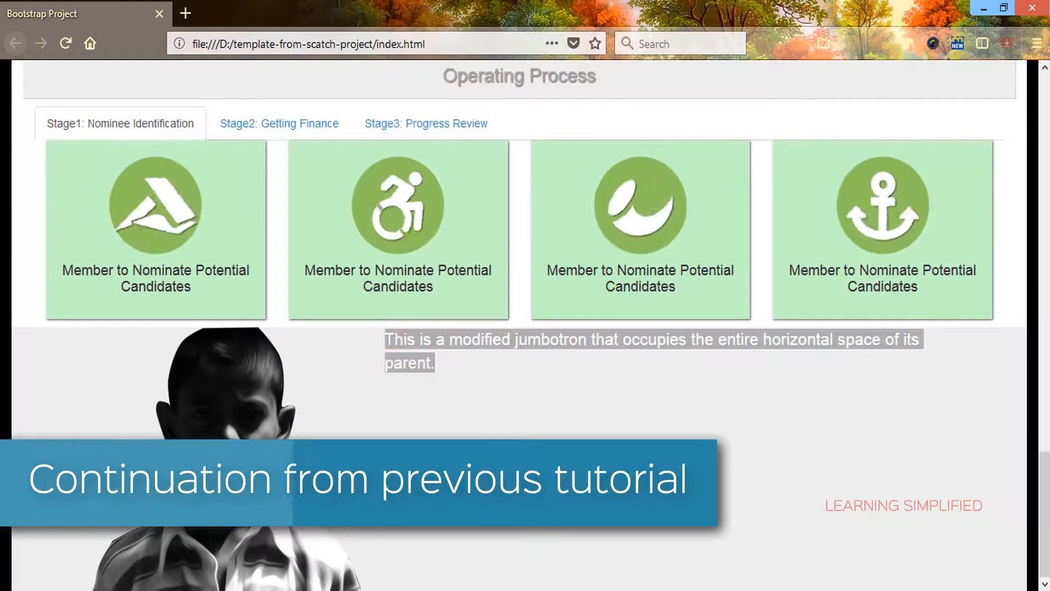
left_click(444, 363)
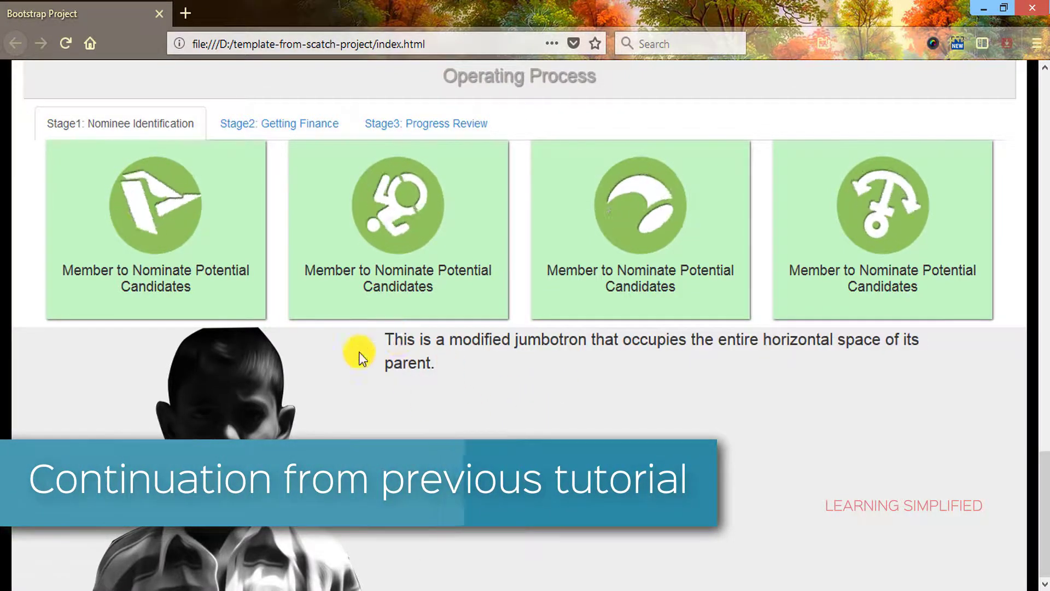
triple_click(868, 339)
key("alt+Tab")
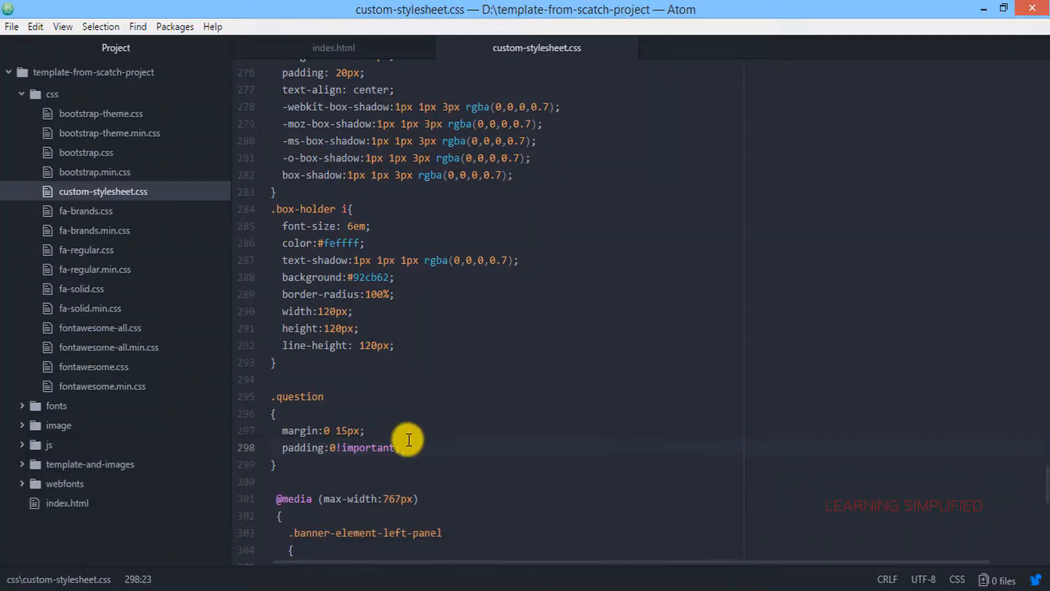
scroll(429, 429, "down", 1)
Select the whole <p class="lead"> line 288 in index.html's jumbotron markup.
left_click(333, 48)
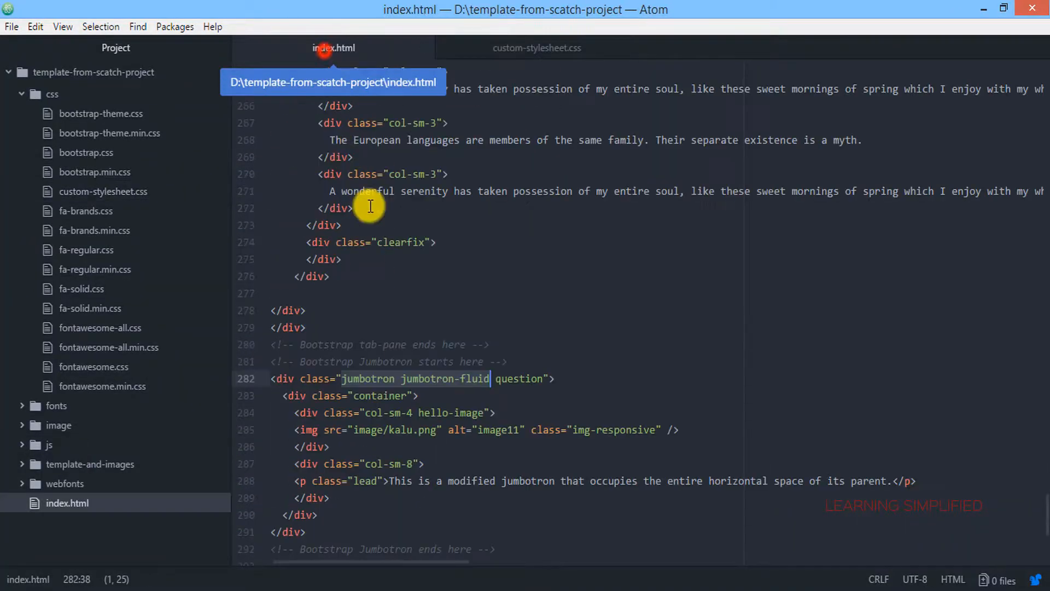
scroll(406, 396, "down", 1)
left_click(690, 352)
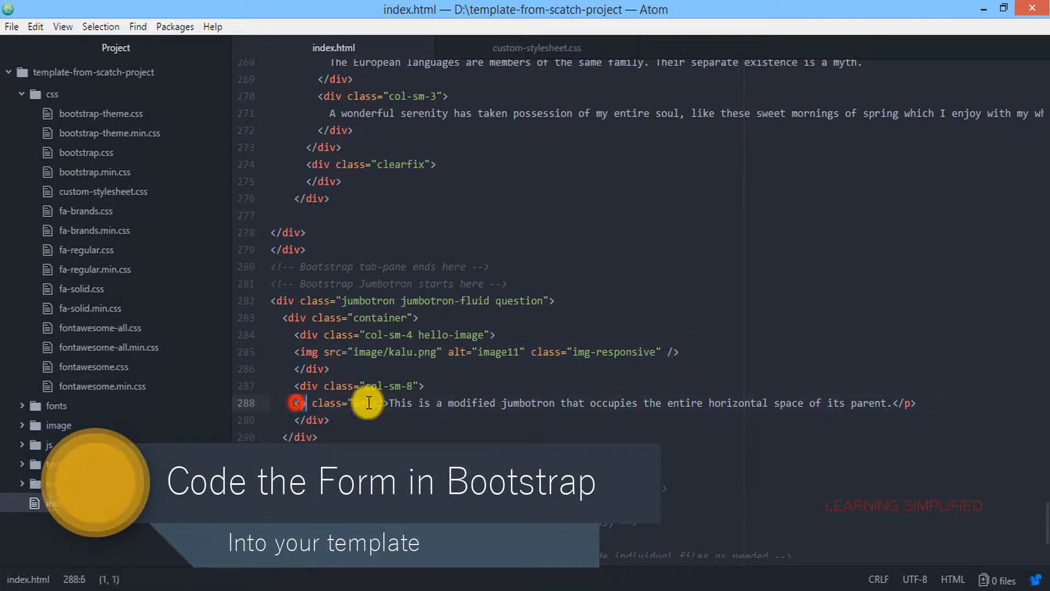
left_click_drag(297, 403, 916, 403)
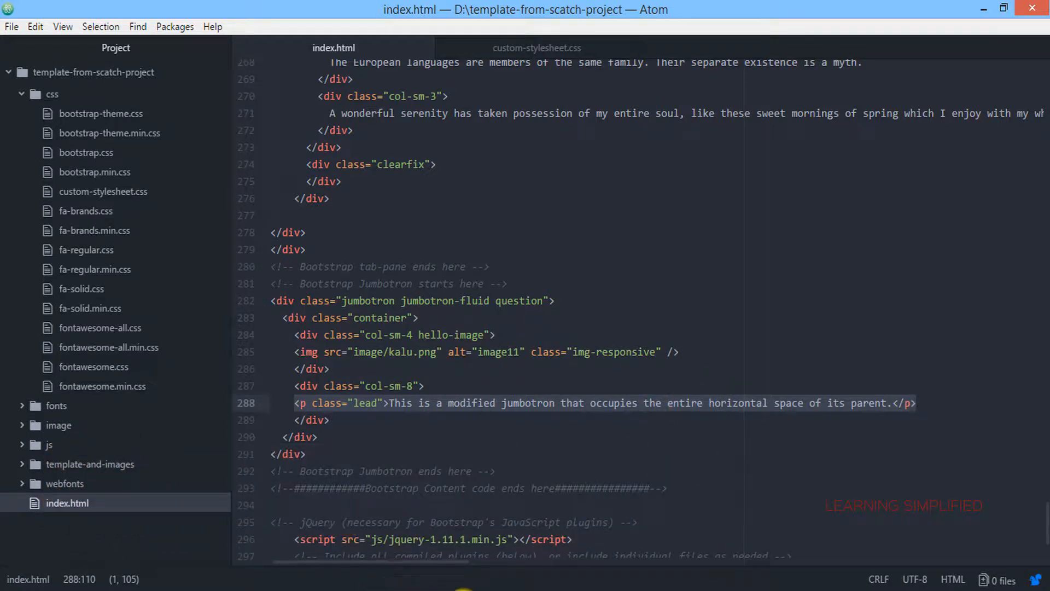
Change the Google query from bootstrap jumbotron to 'bootstrap form-field' and search.
left_click(461, 588)
left_click(111, 13)
scroll(328, 246, "up", 3)
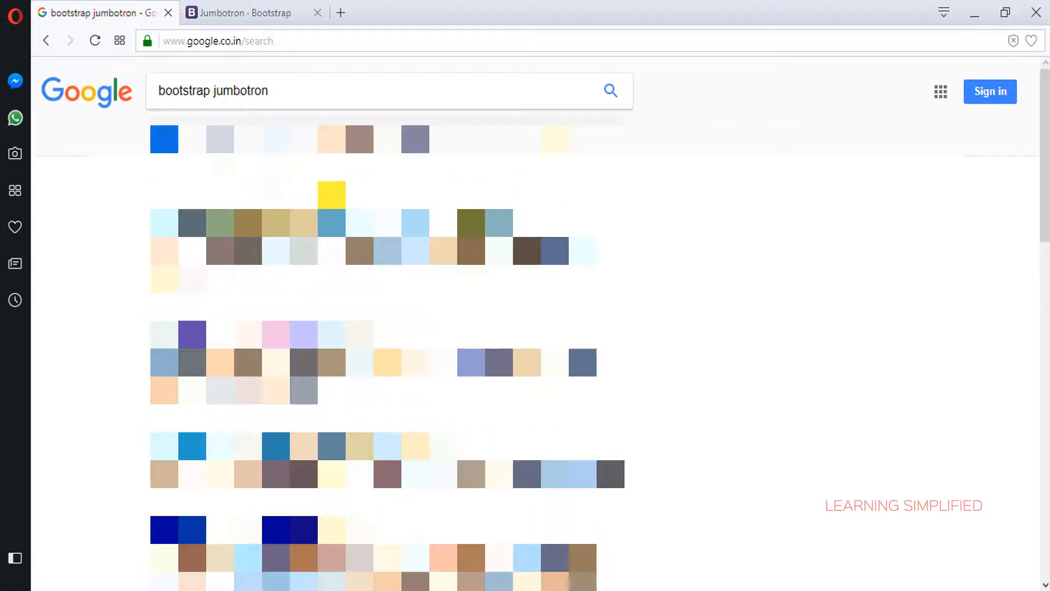
left_click(168, 91)
double_click(227, 90)
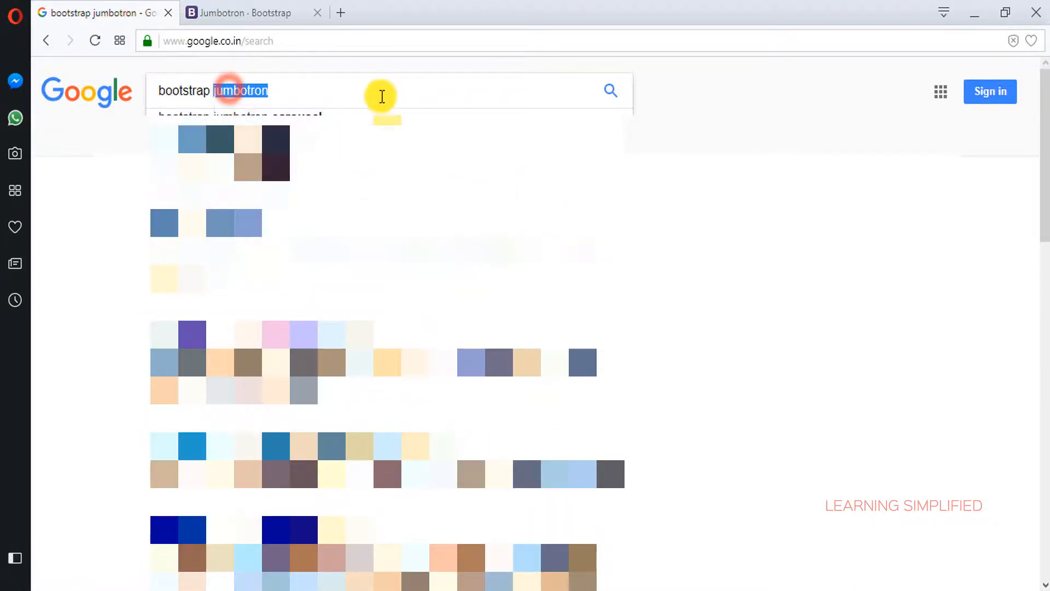
type("frm-")
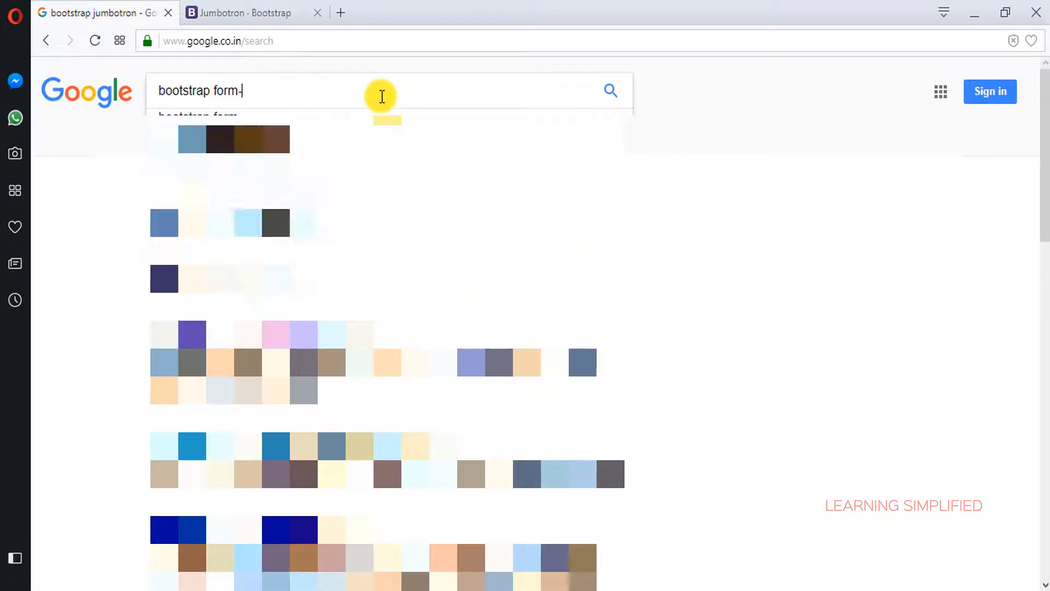
type("field")
key("Return")
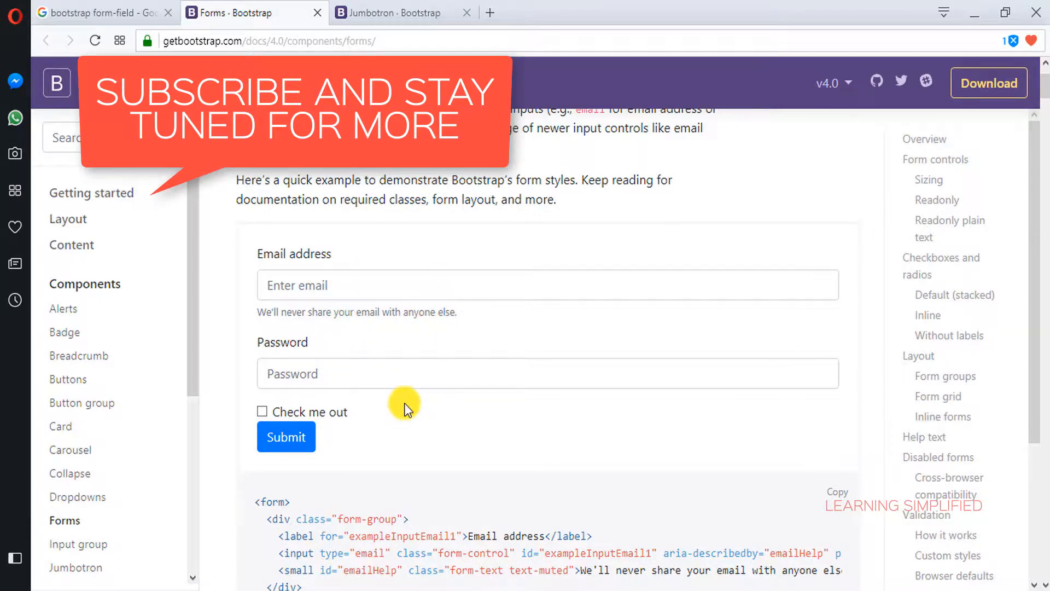
scroll(405, 404, "down", 2)
scroll(517, 382, "up", 2)
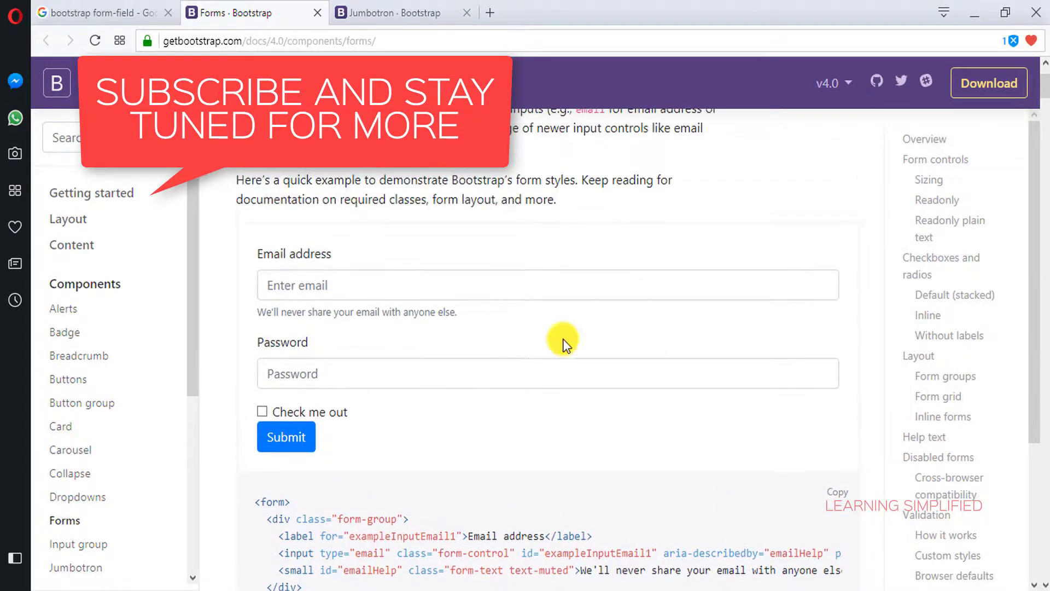
Copy the example email/password form markup from the Bootstrap Forms docs.
left_click(838, 494)
Paste the form markup over the lead paragraph, save, and select its inner lines 289–302.
key("alt+Tab")
scroll(682, 403, "down", 3)
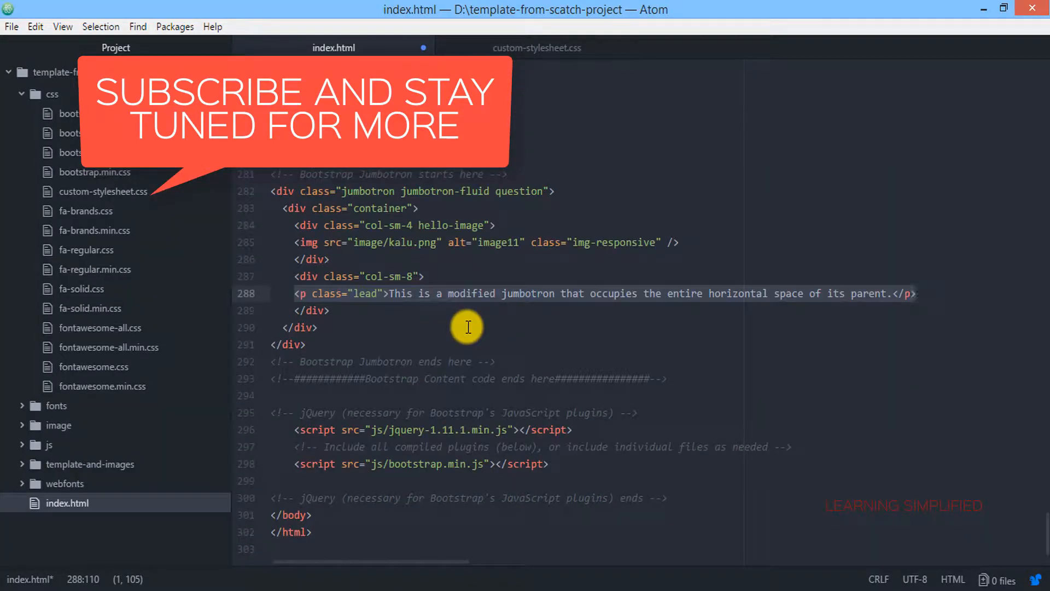
key("ctrl+v")
key("ctrl+s")
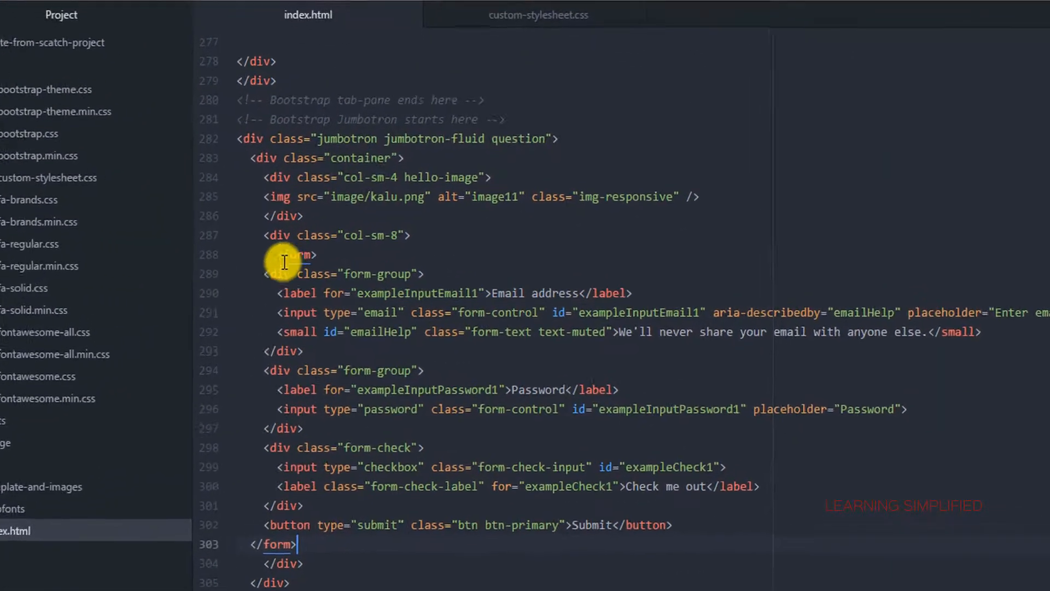
left_click(307, 259)
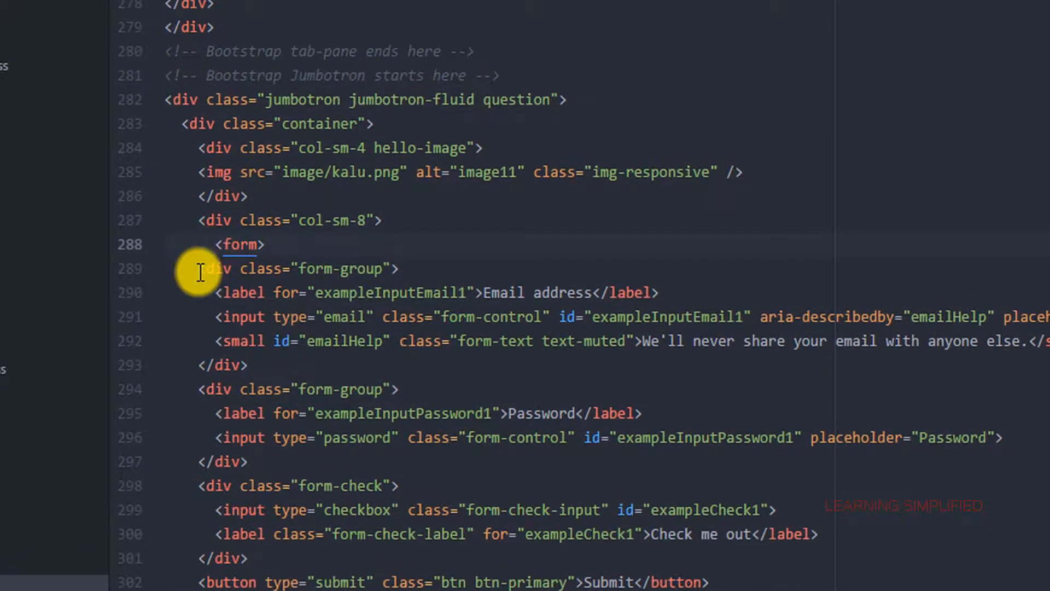
left_click_drag(199, 271, 648, 581)
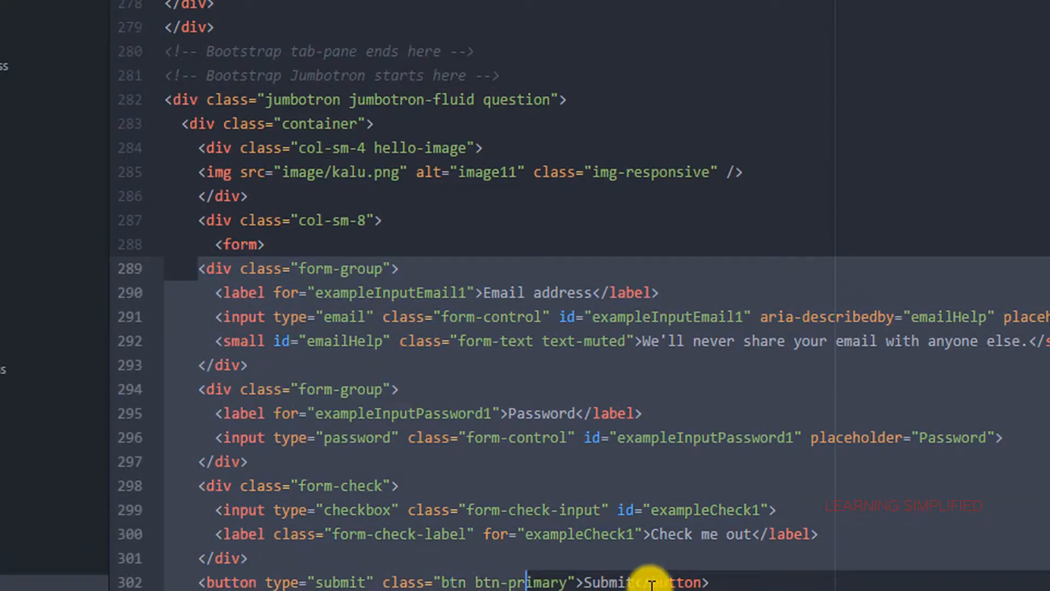
Indent the form's inner lines and give the form tag method="post" id="ask_questions".
key("Tab")
left_click(263, 244)
type("method")
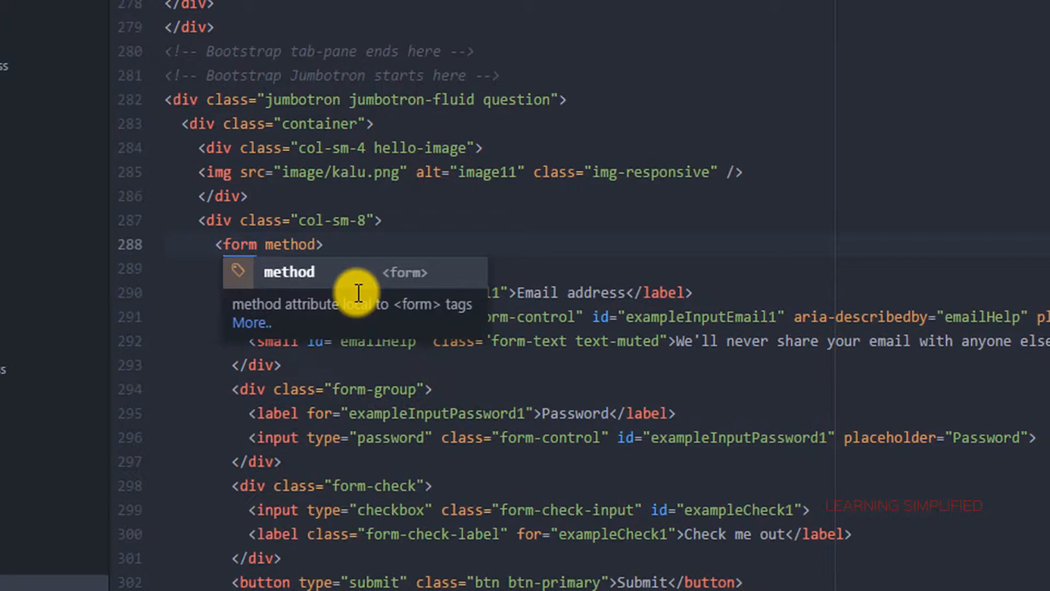
type("=\"pos")
key("Return")
key("ctrl+z")
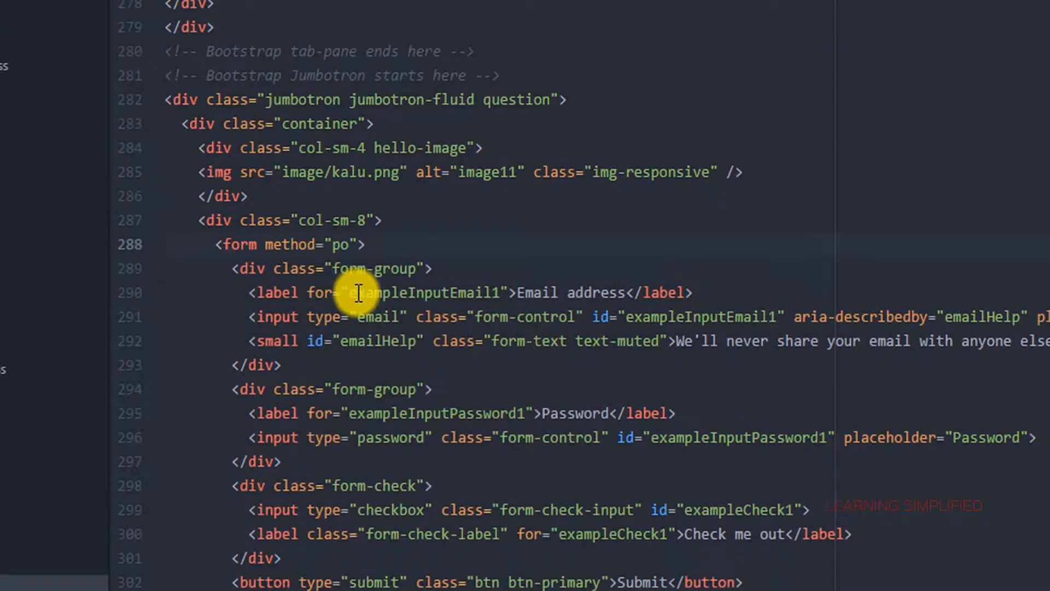
type("st")
key("Right")
type("id=\"")
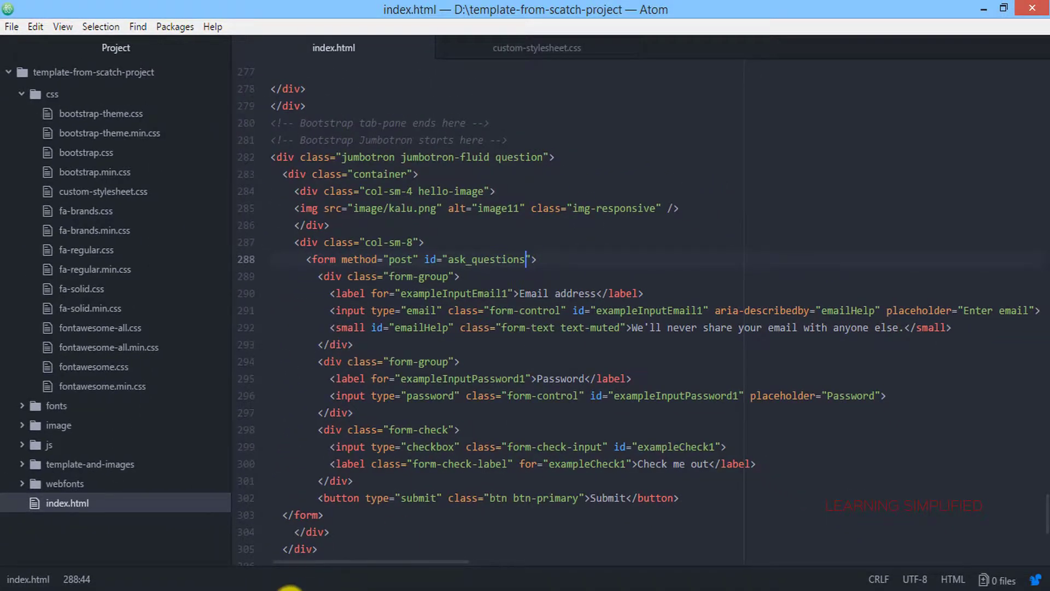
Reload the project page in Firefox to see the form beside the image, then return to the editor.
left_click(289, 586)
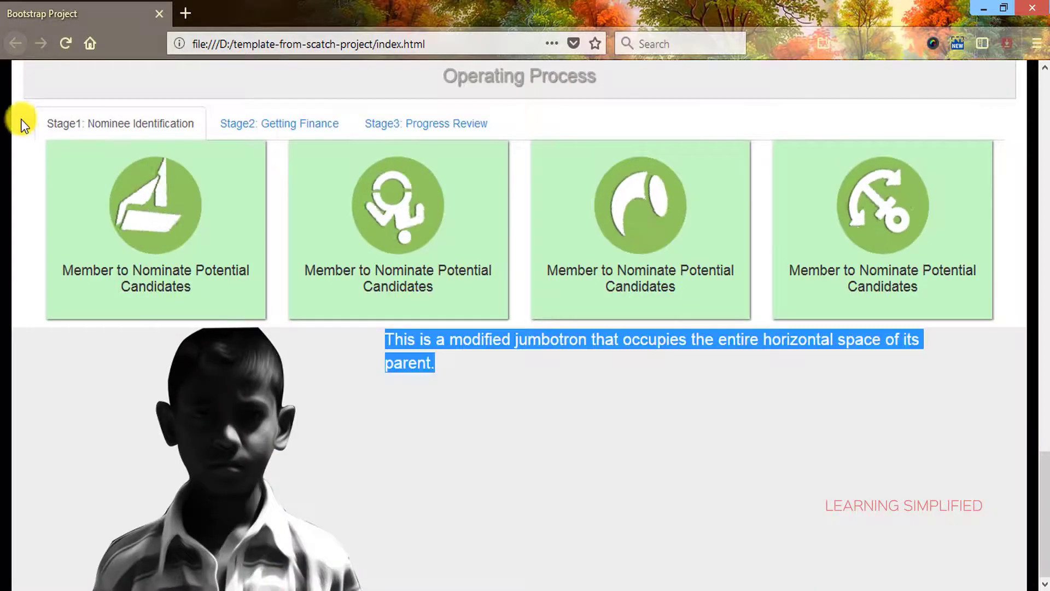
left_click(64, 44)
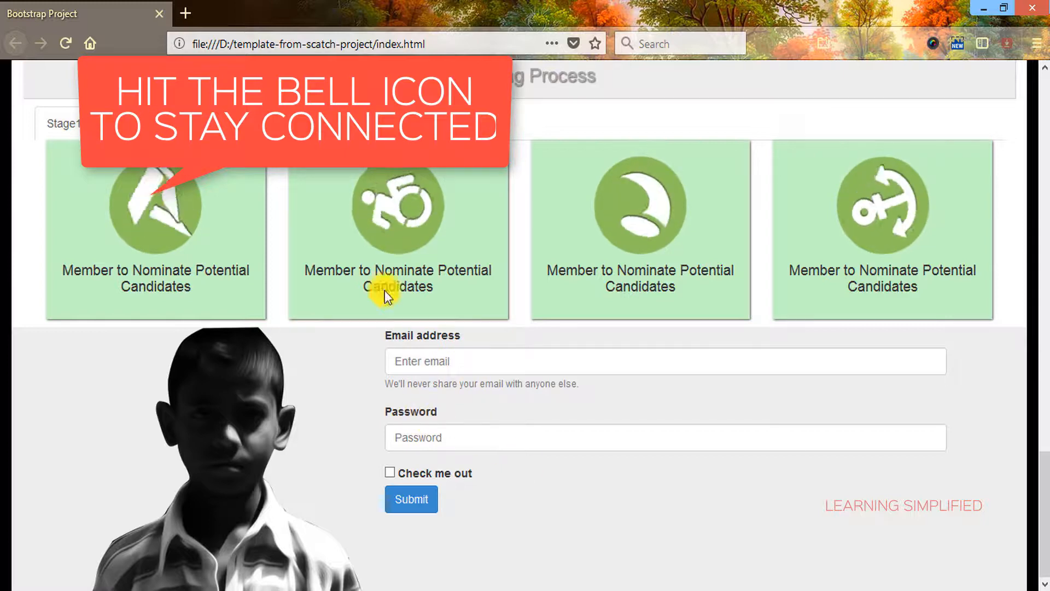
left_click(515, 586)
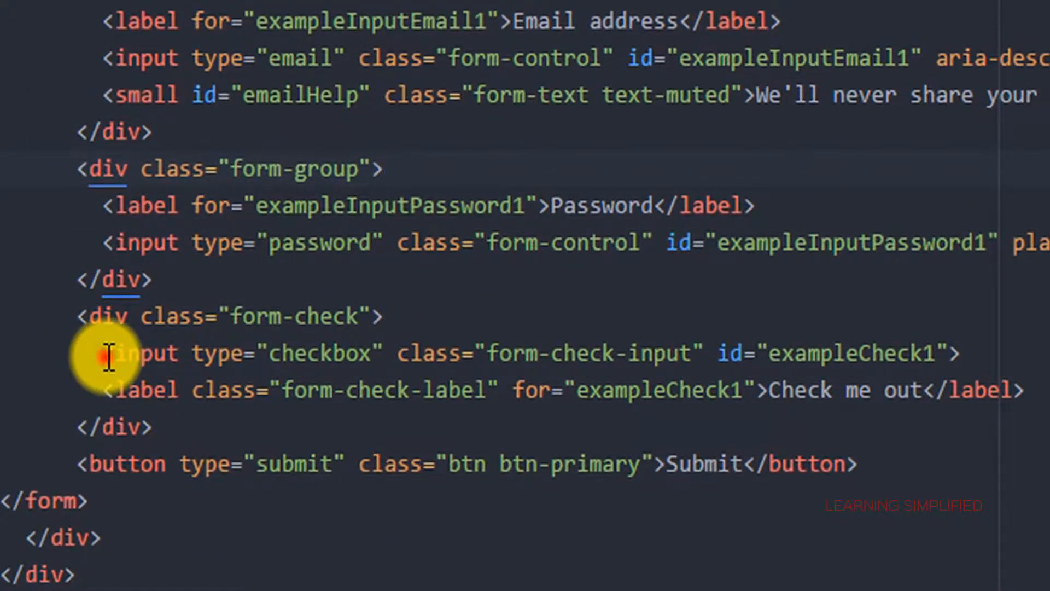
Delete the form-check div block with the Check me out checkbox and refresh to confirm.
left_click_drag(105, 354, 978, 355)
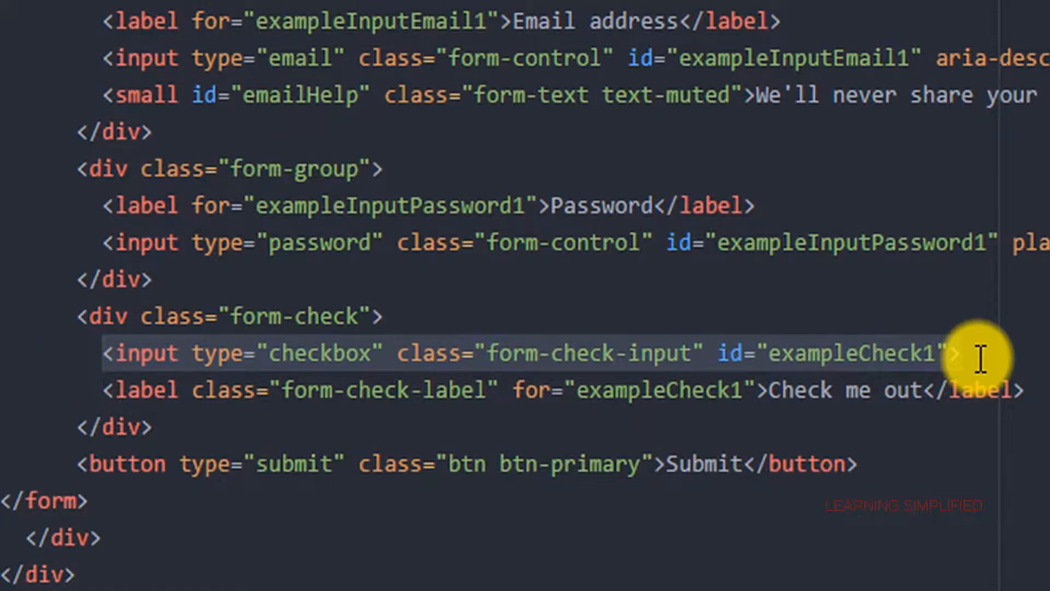
left_click_drag(78, 317, 153, 426)
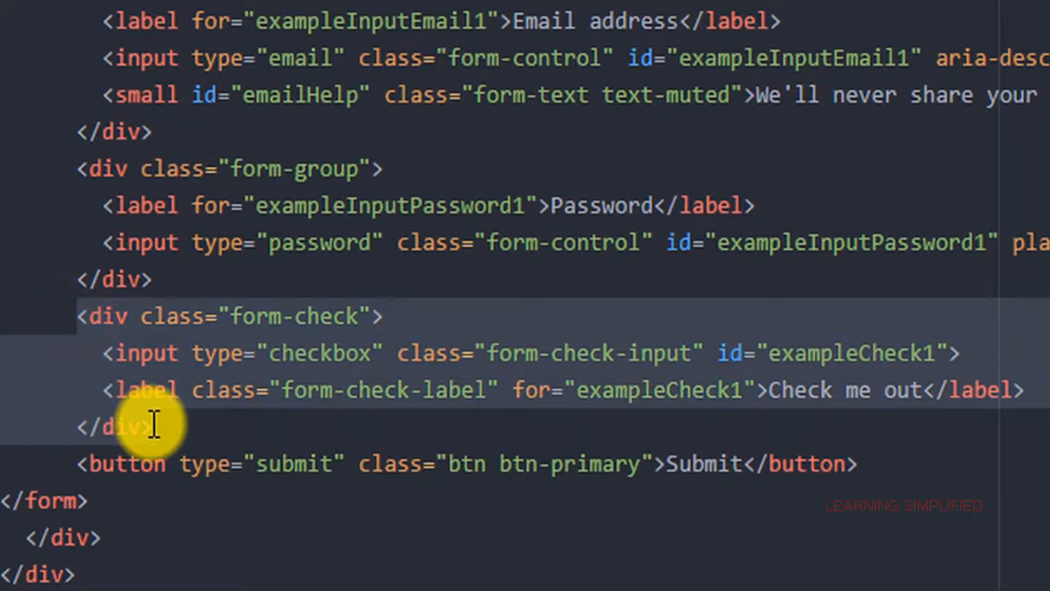
key("Delete")
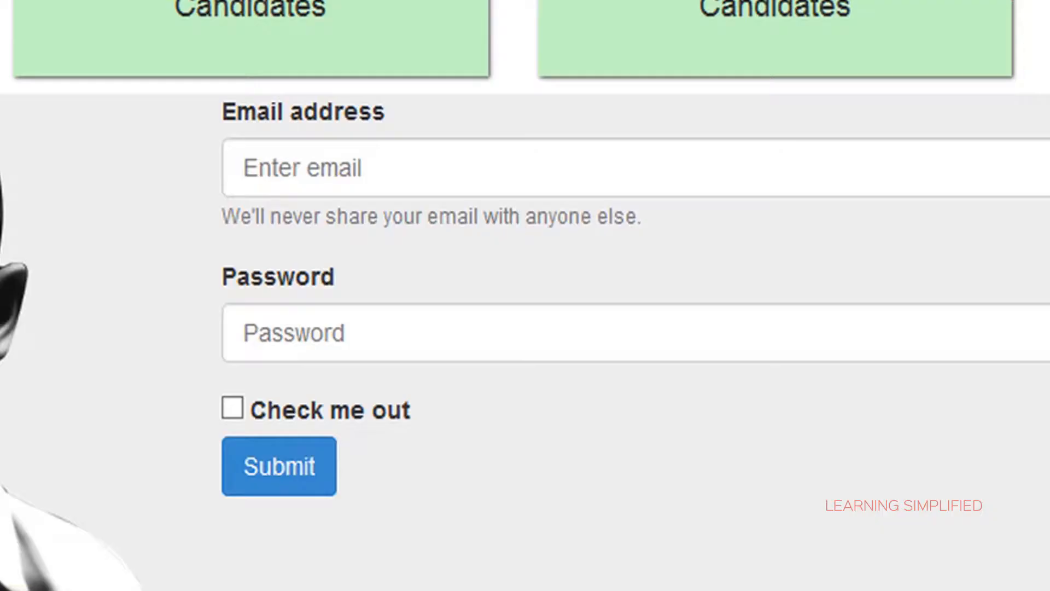
key("F5")
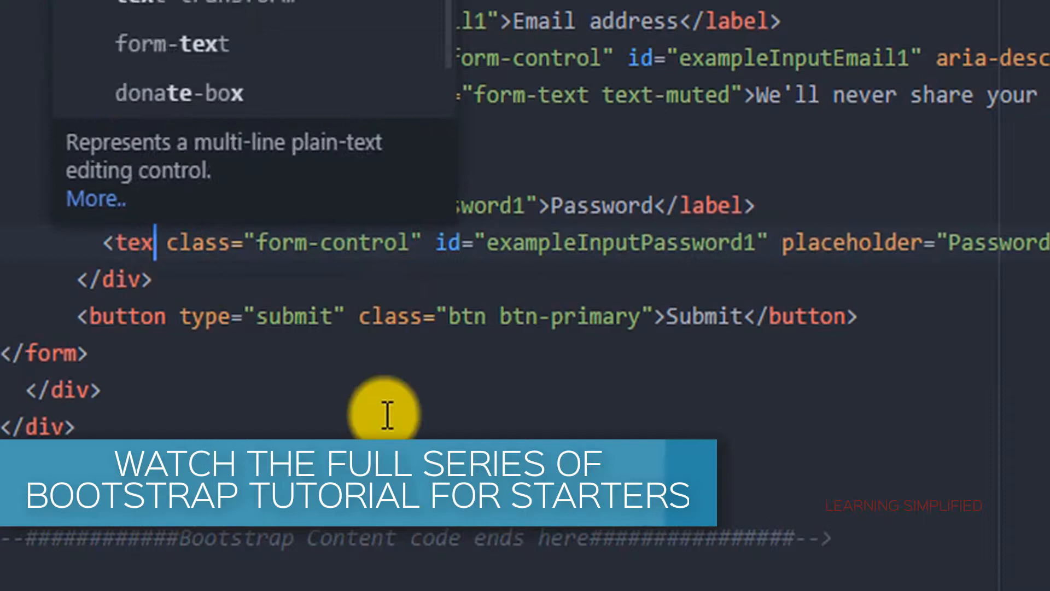
type("tarea")
Turn the password input into a textarea and clear the old id to set it to querry.
key("Return")
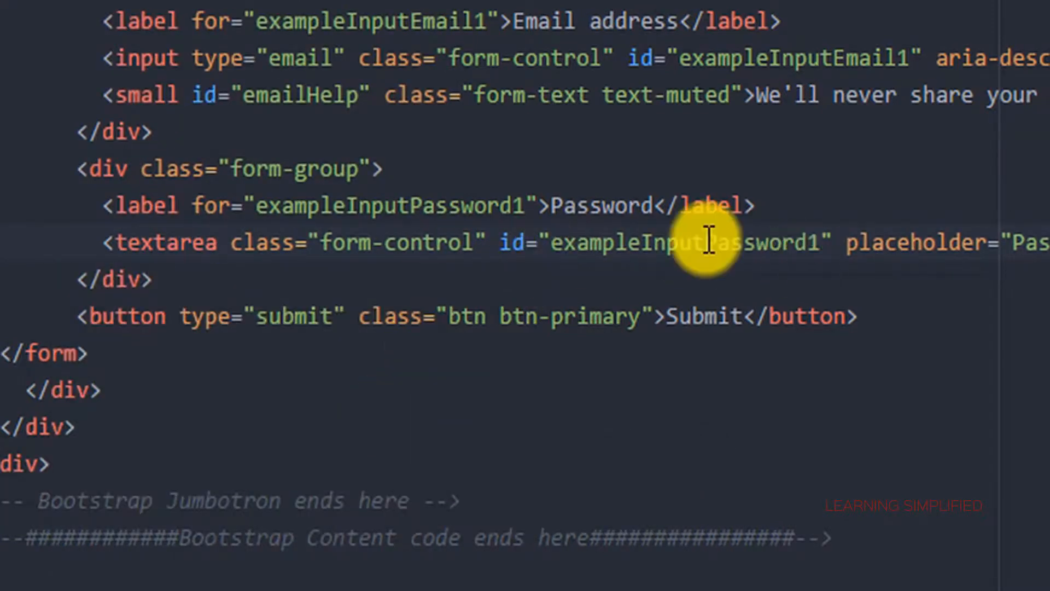
left_click_drag(551, 244, 823, 243)
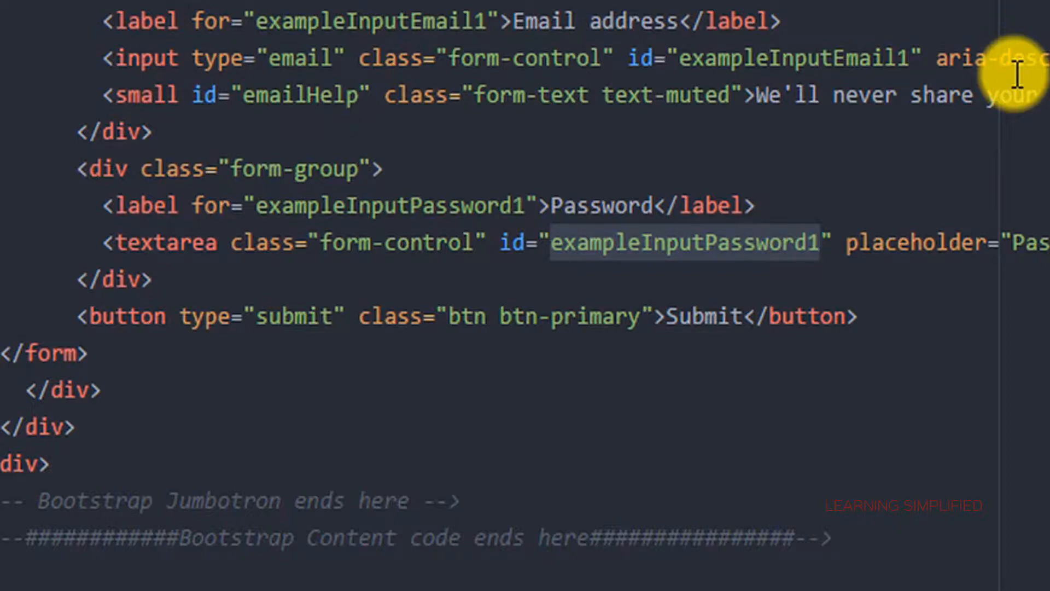
type("ask")
key("BackSpace")
key("BackSpace")
key("BackSpace")
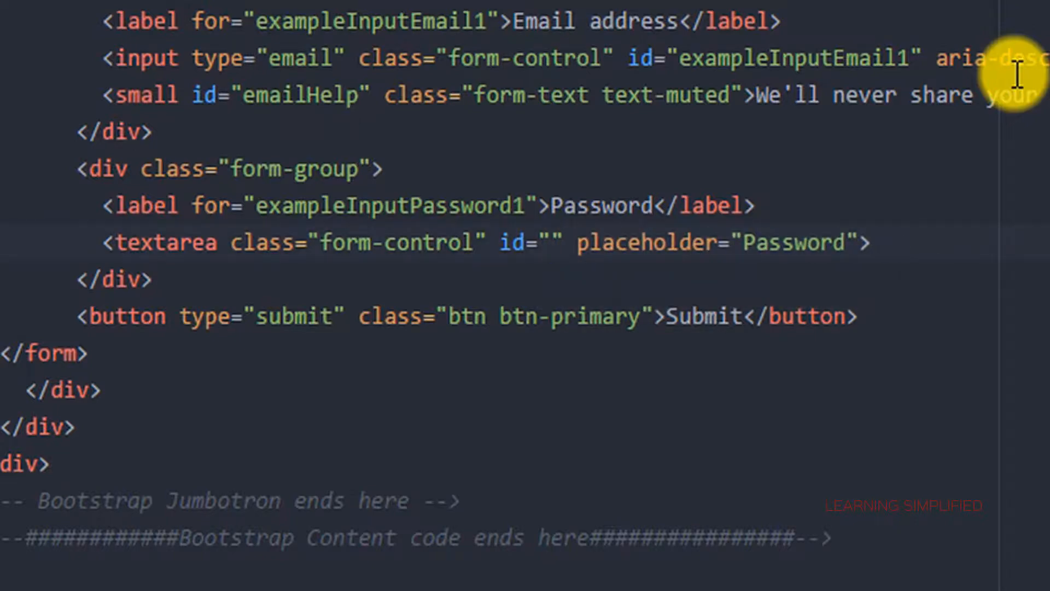
type("querru")
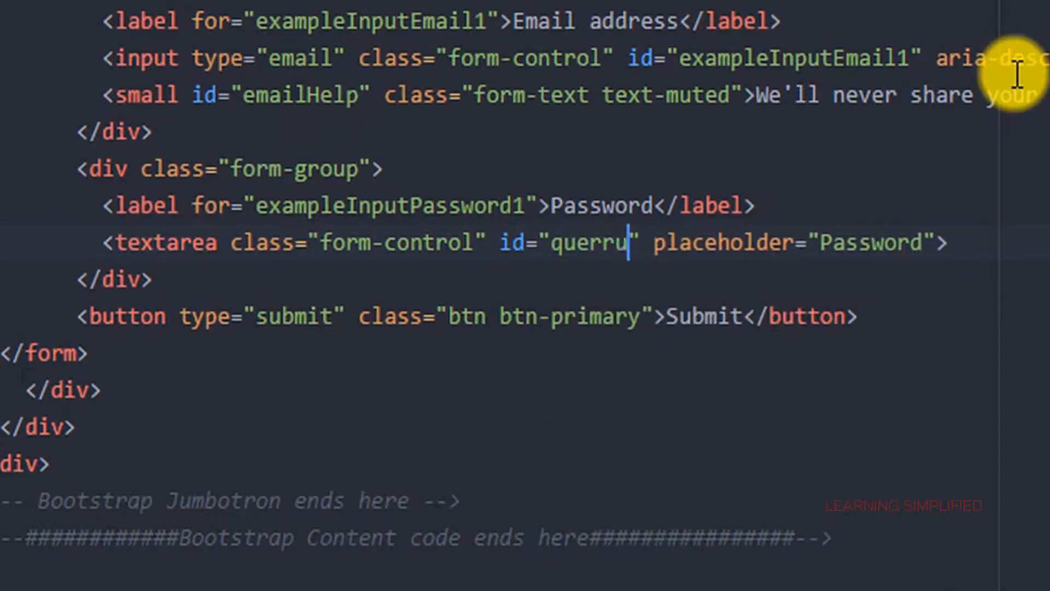
Change the placeholder to Enter Query and add the closing </textarea> tag.
double_click(863, 243)
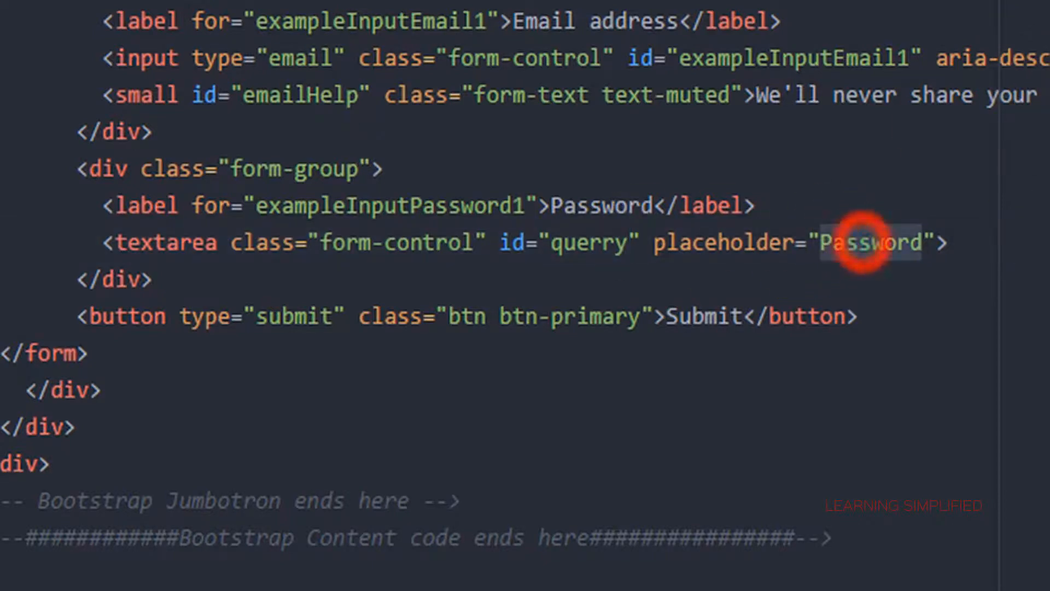
type("nter")
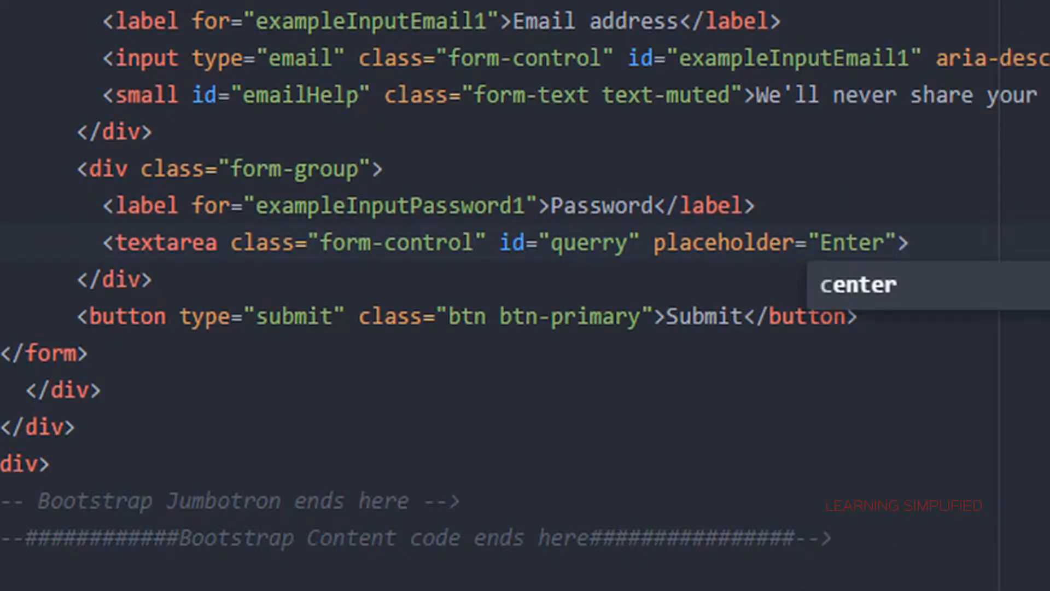
type(" Quer")
type("y")
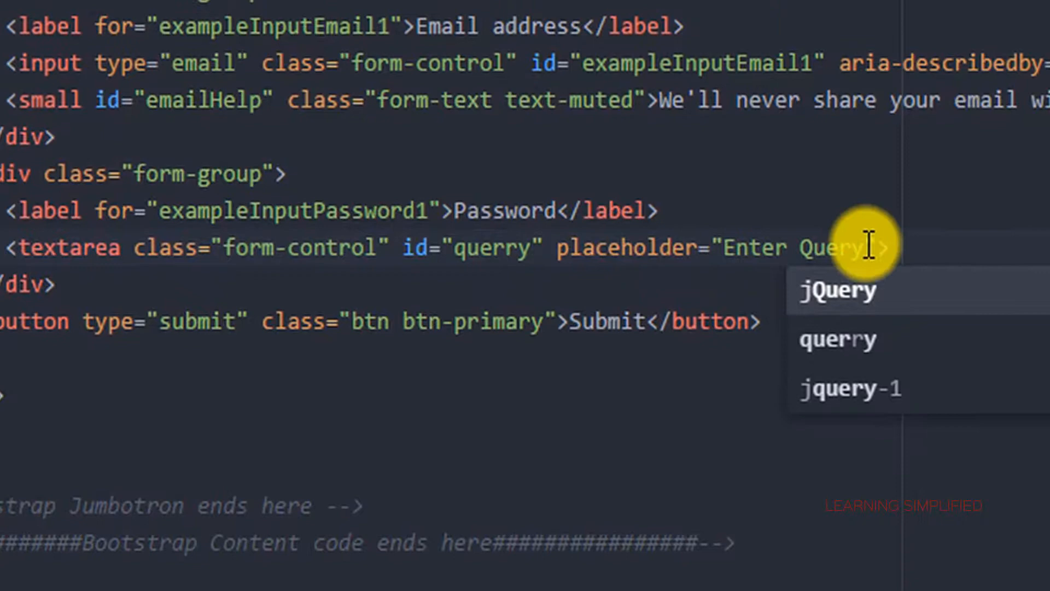
left_click(867, 243)
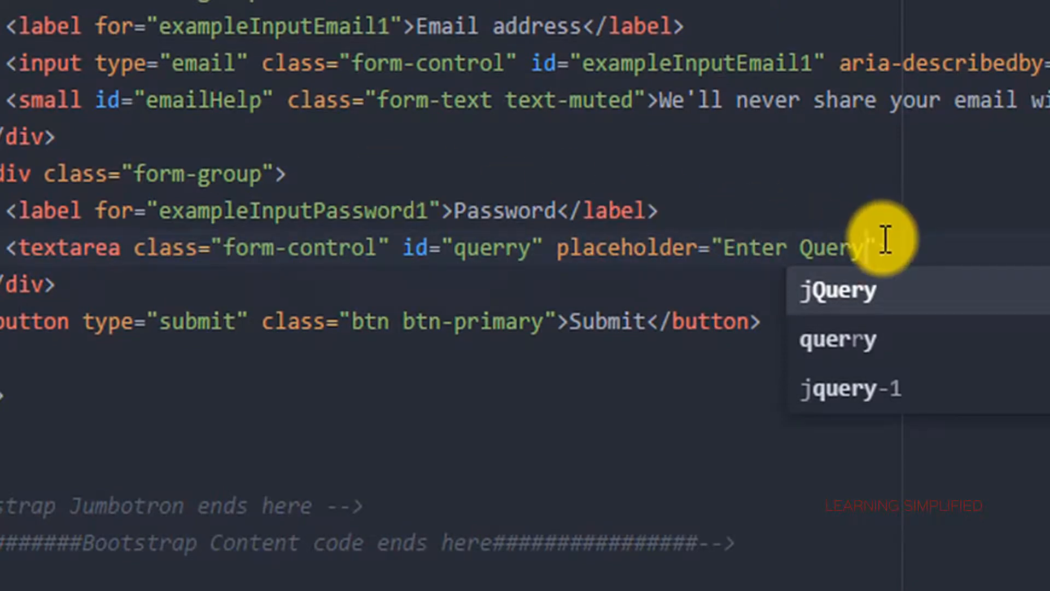
left_click(913, 245)
type("<")
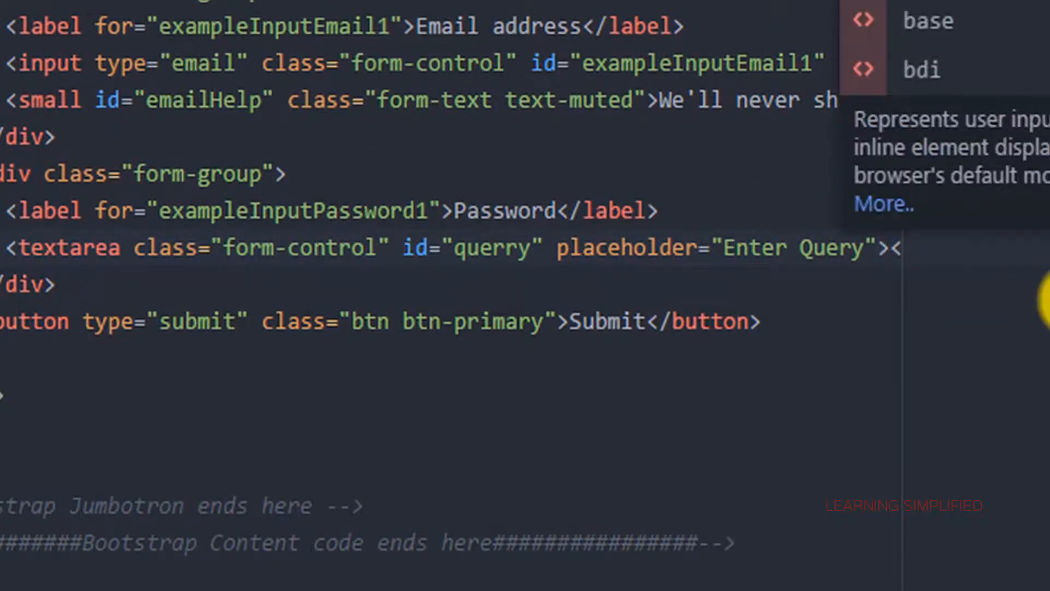
type("/")
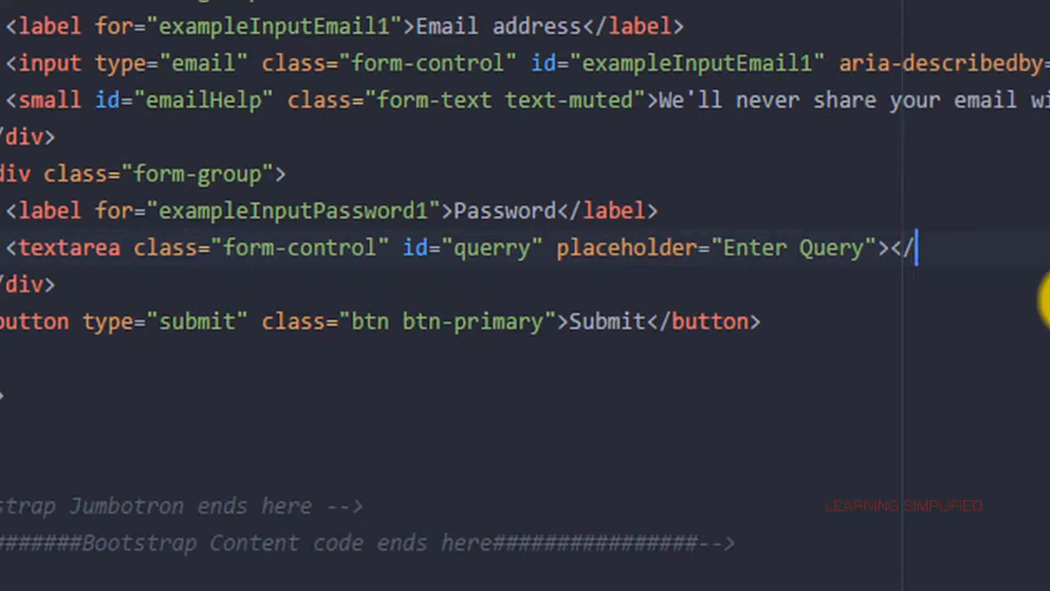
type("text")
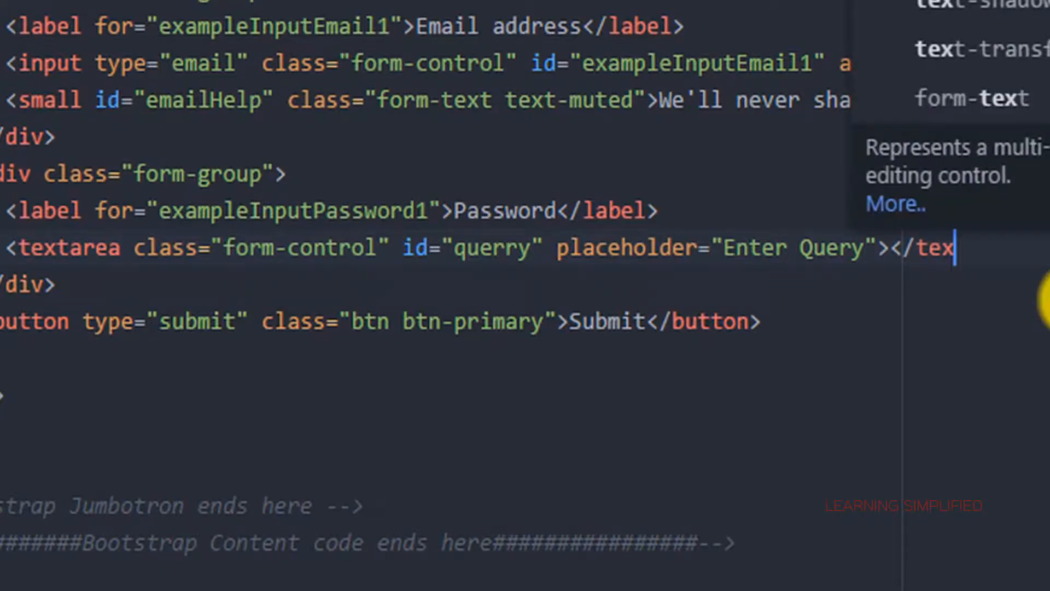
type("area")
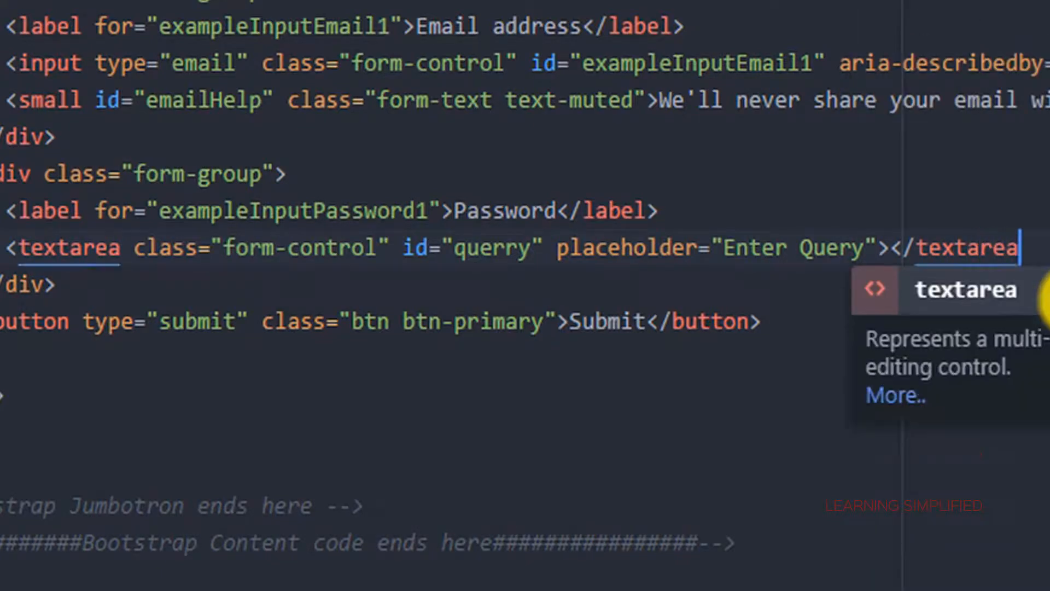
type(">")
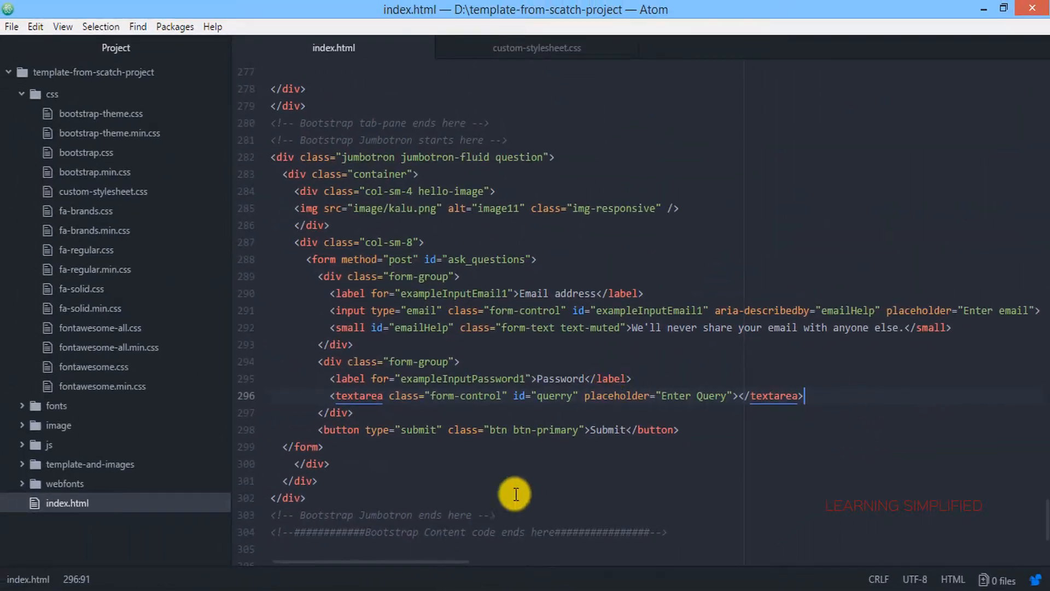
Reload the page in Firefox to show the Enter Query text box, then go back to the code.
left_click(303, 588)
left_click(65, 43)
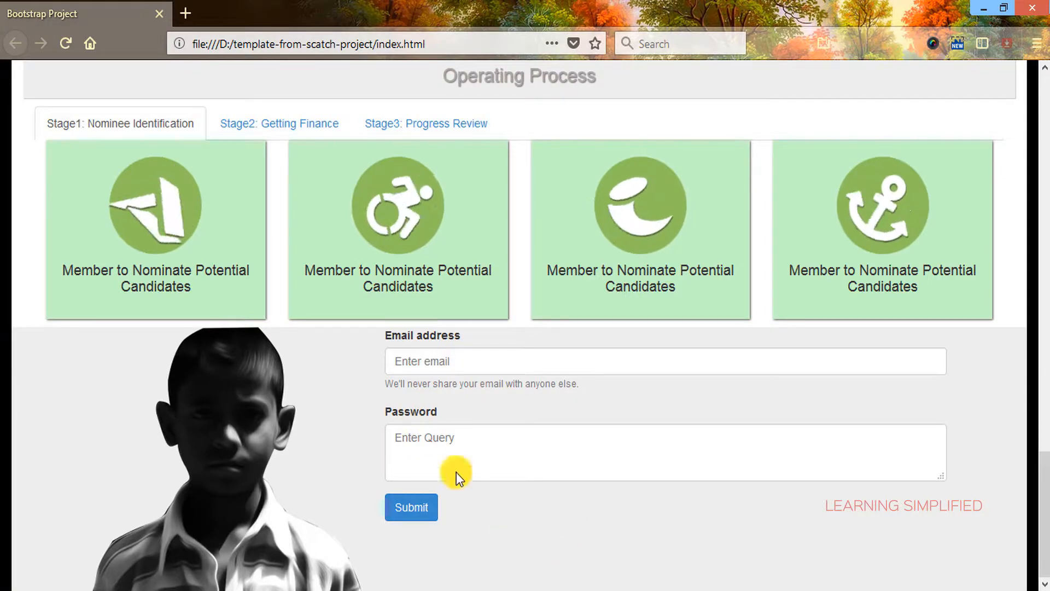
key("alt+Tab")
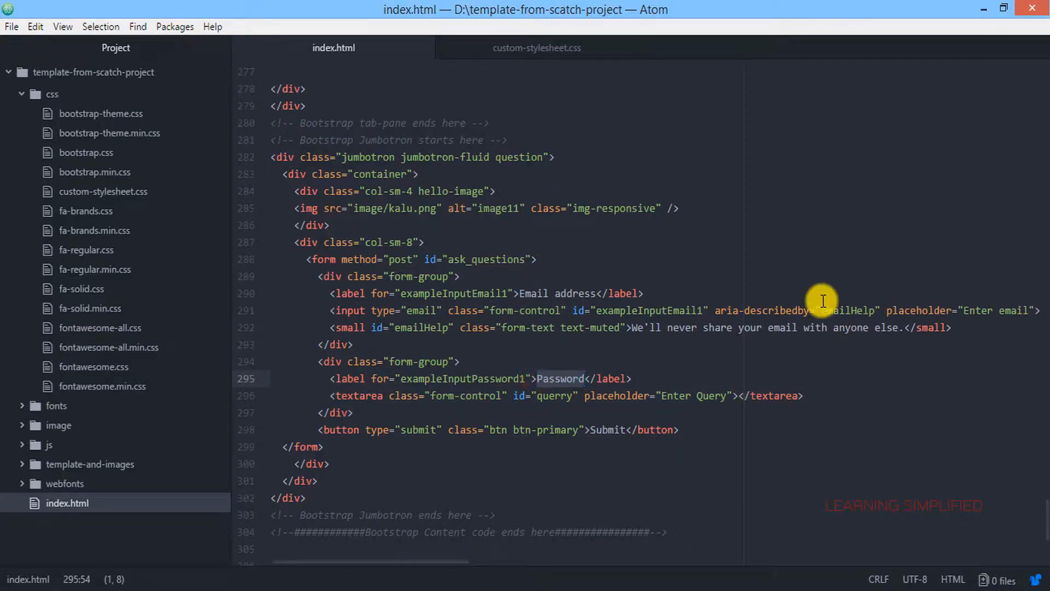
type("ter your query")
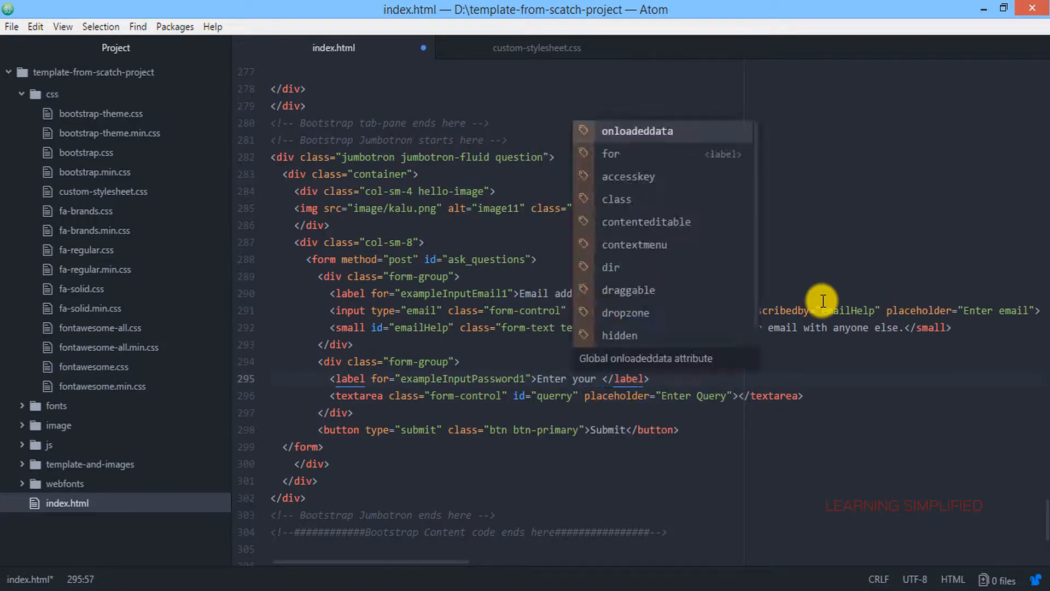
Set the label to 'Enter your Query' with for="querry" and reload the page to check it.
left_click(552, 399)
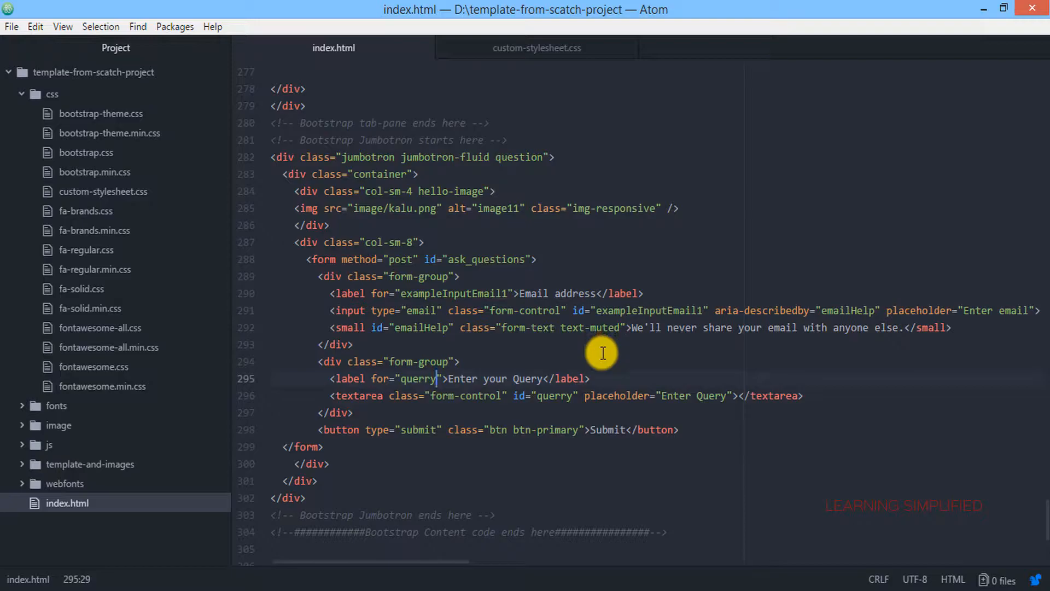
left_click(308, 589)
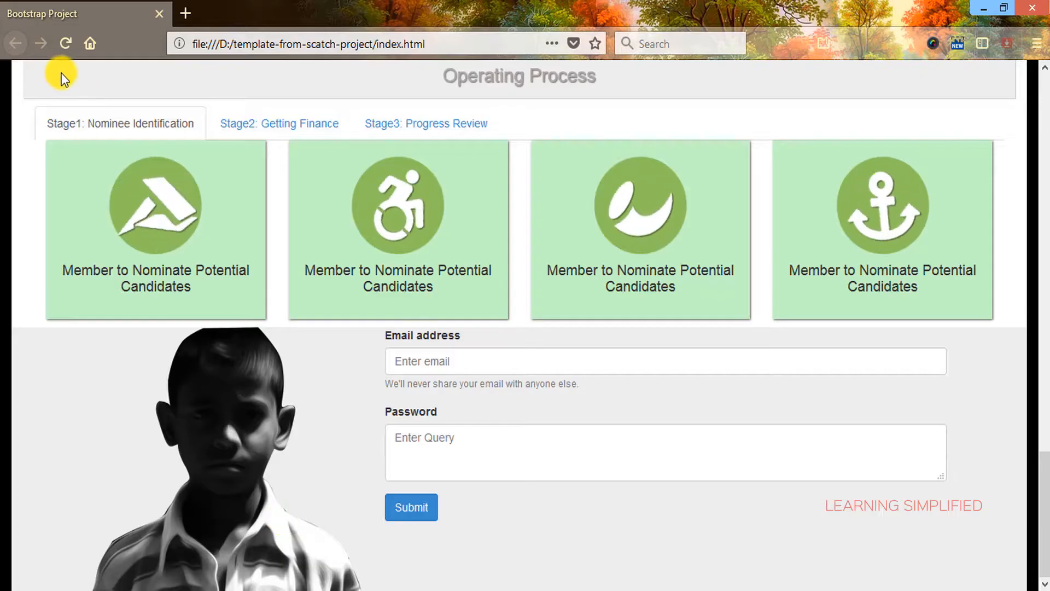
left_click(66, 45)
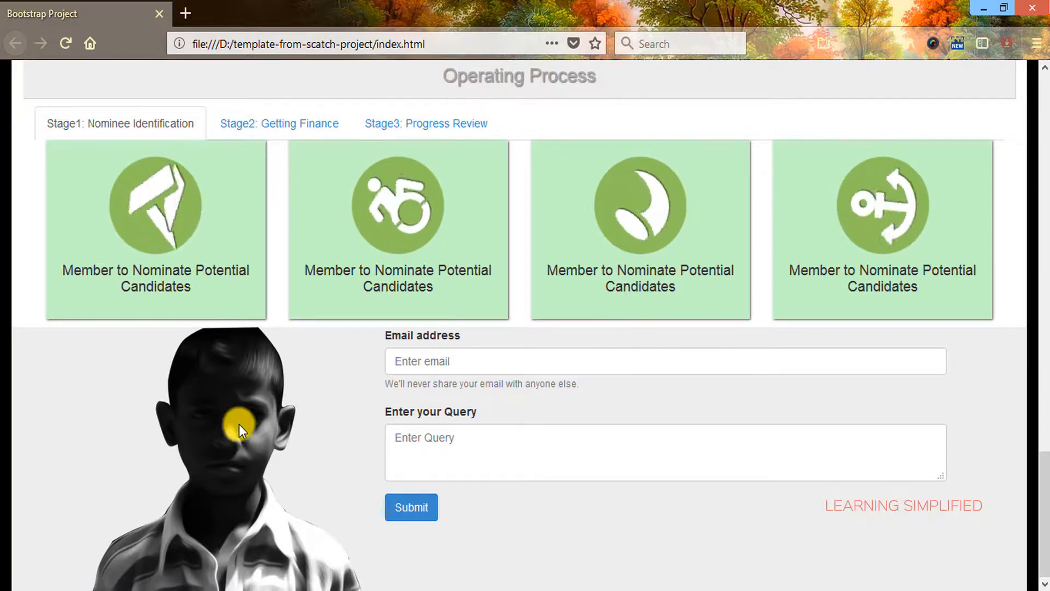
key("alt+Tab")
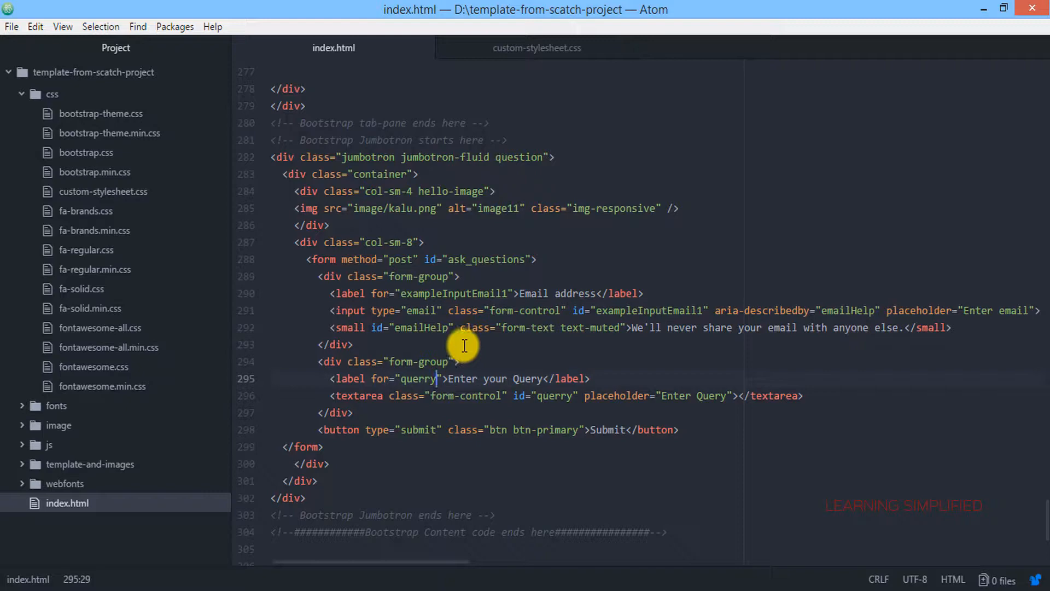
Add class query-field to the form's col-sm-8 div in index.html.
left_click(416, 241)
type("qu")
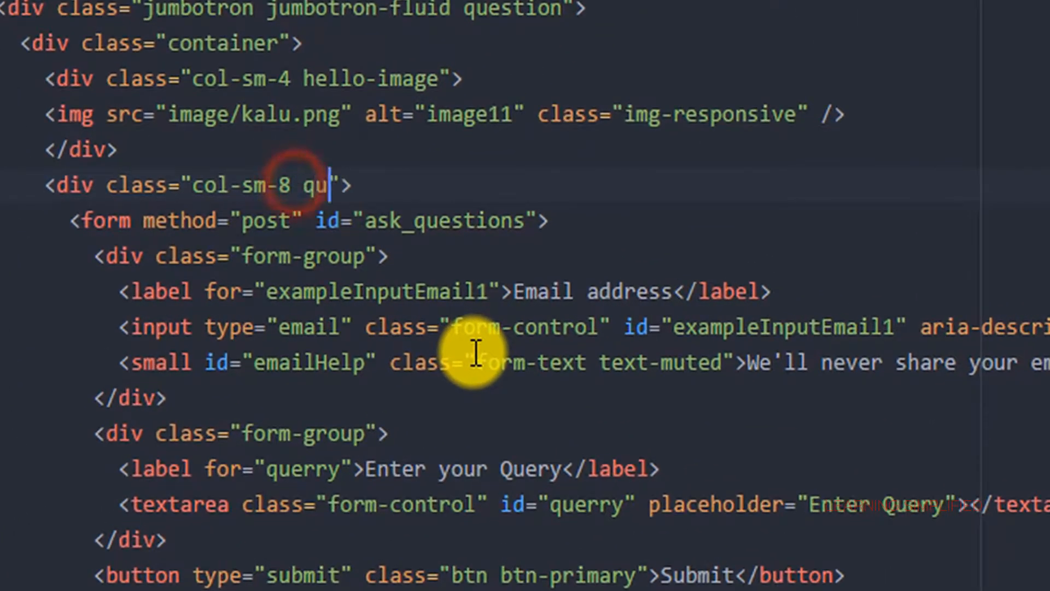
type("ery")
type("-fl")
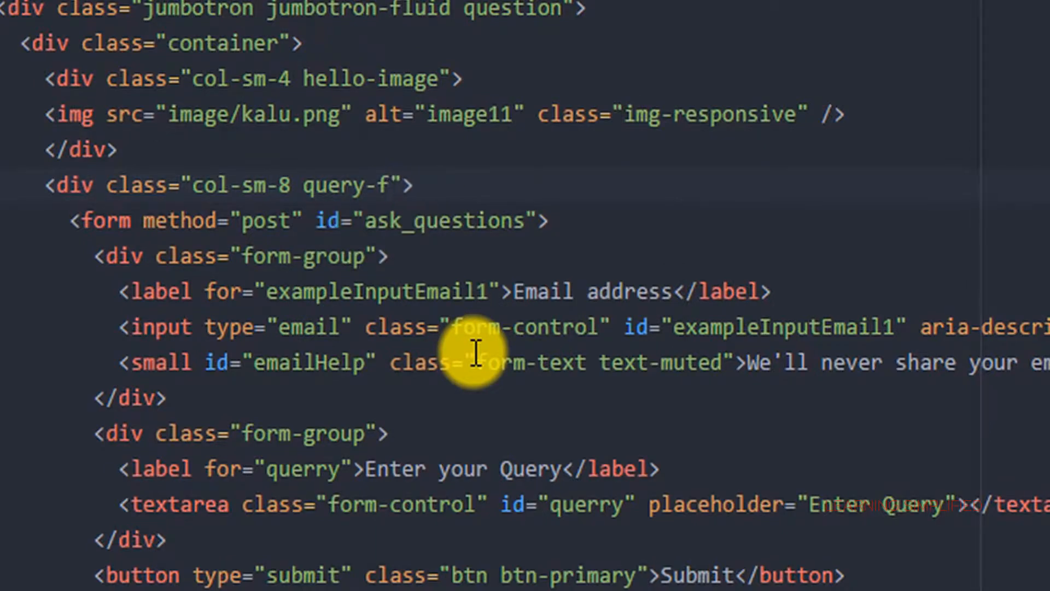
type("ield")
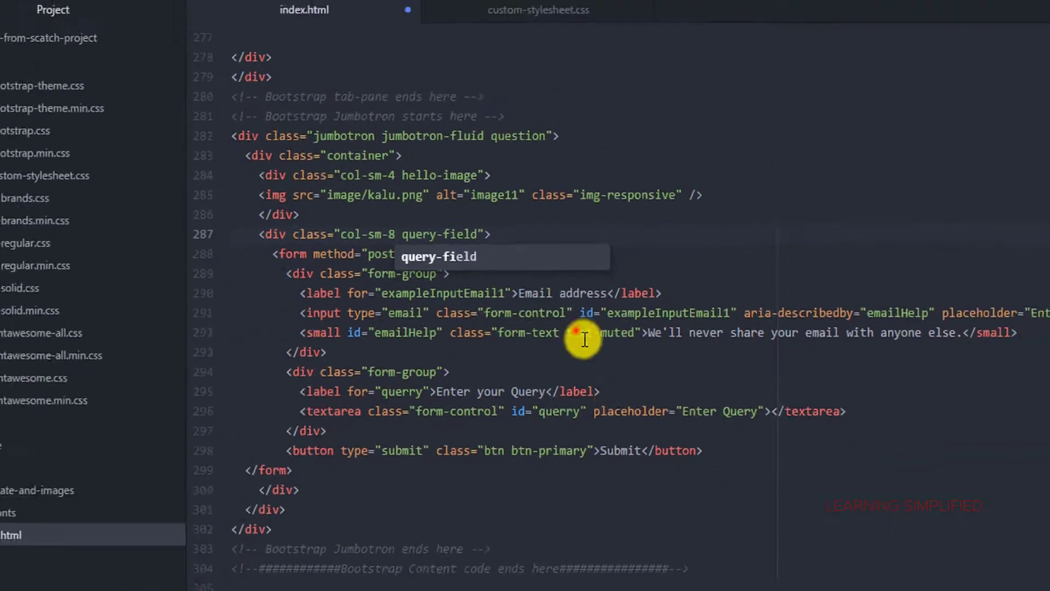
type("i")
left_click(570, 328)
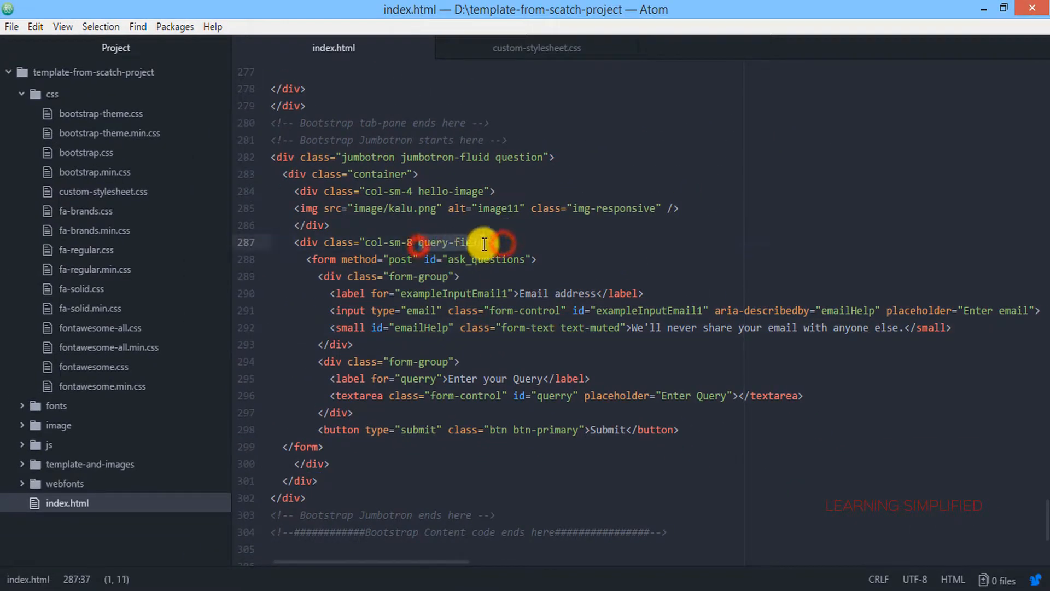
left_click(518, 49)
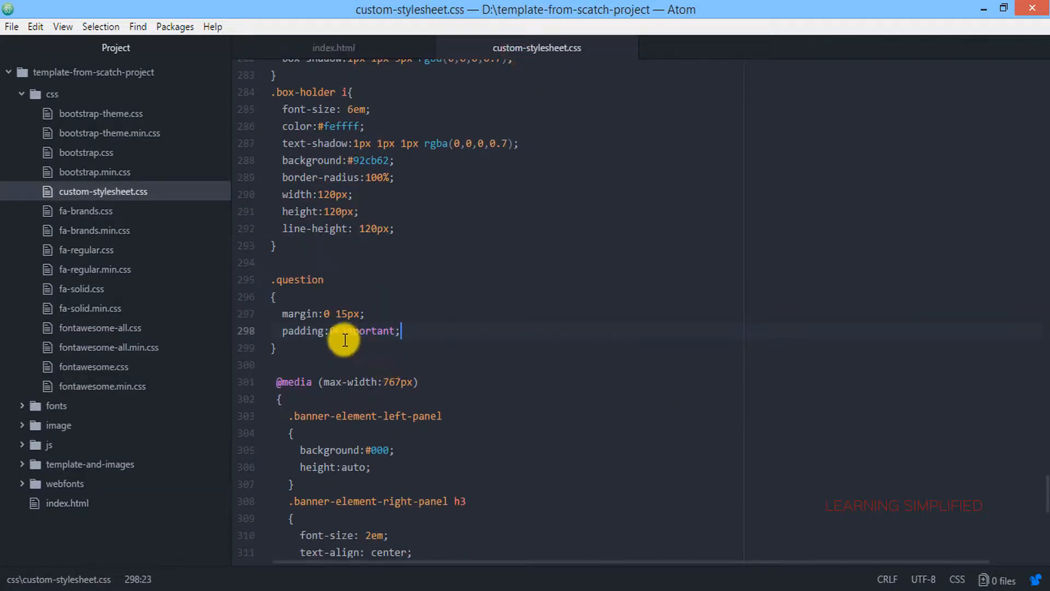
Add a .query-field { padding-top } rule after .question in custom-stylesheet.css and save.
left_click(295, 359)
key("Return")
key("Return")
type(".query-field")
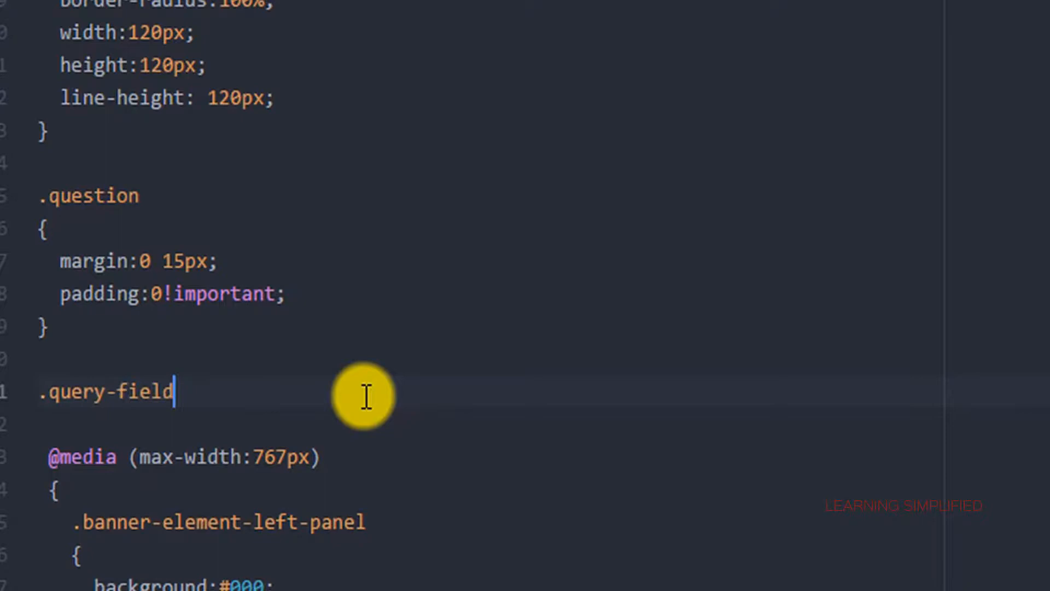
key("Return")
type("{")
key("Return")
type("padd")
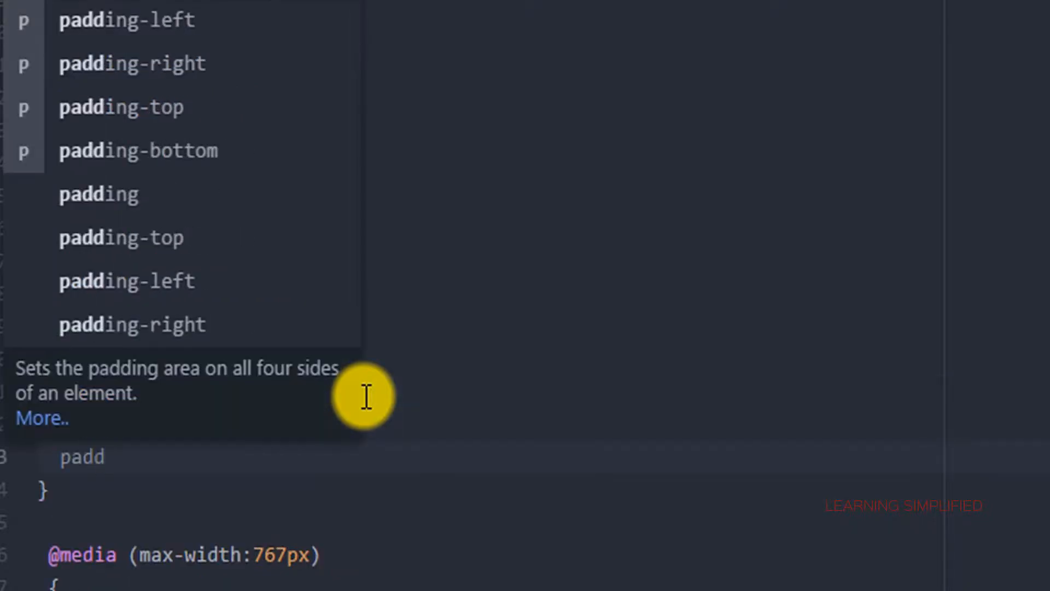
type("ing-top")
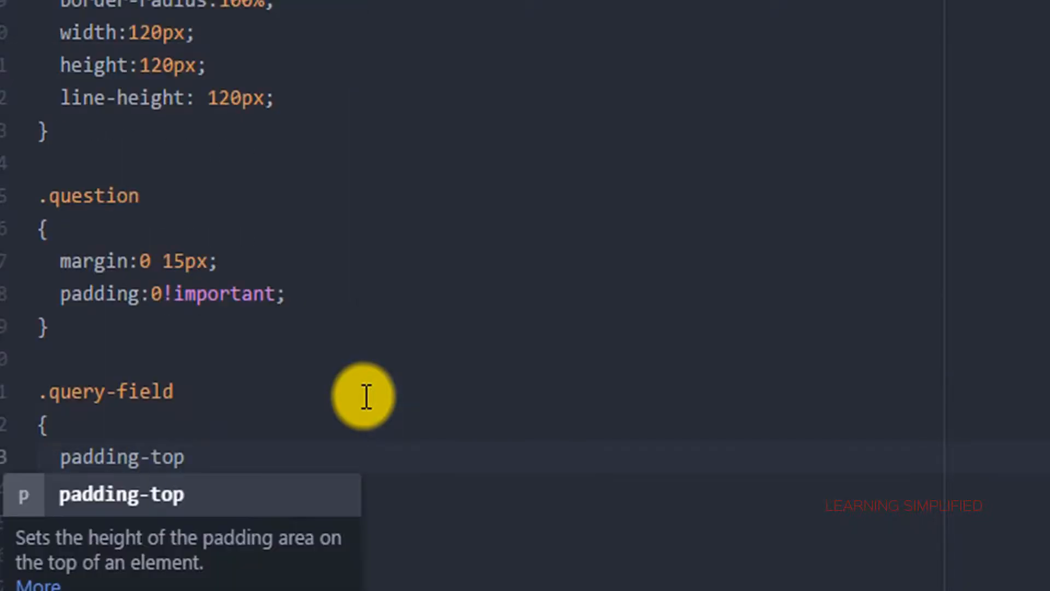
type(":30px;")
key("ctrl+s")
Reload to check the padding, adjust it to 48px, reload again and start the phone-size preview.
key("alt+Tab")
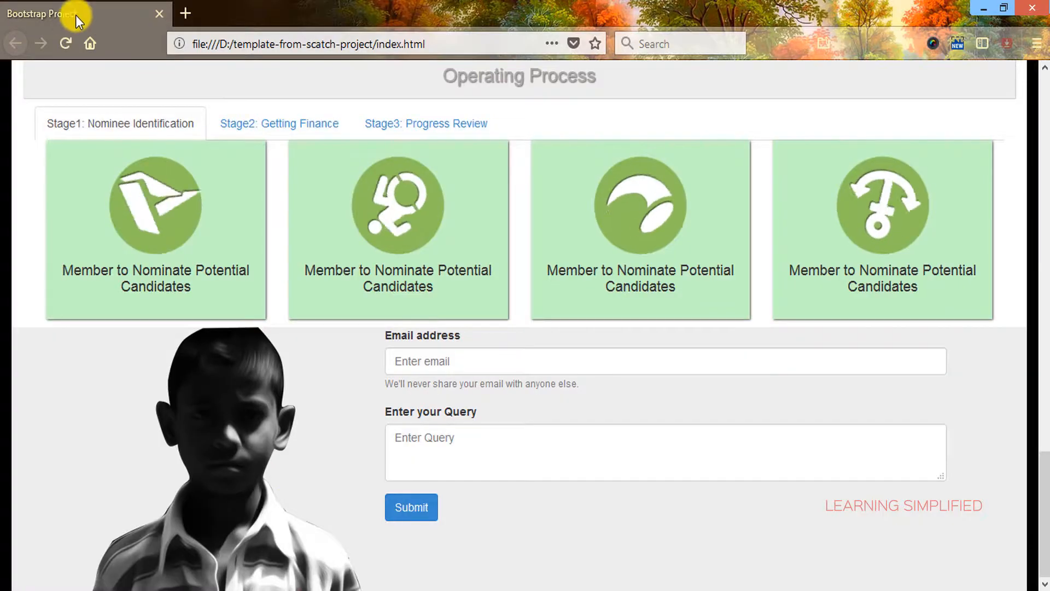
left_click(65, 47)
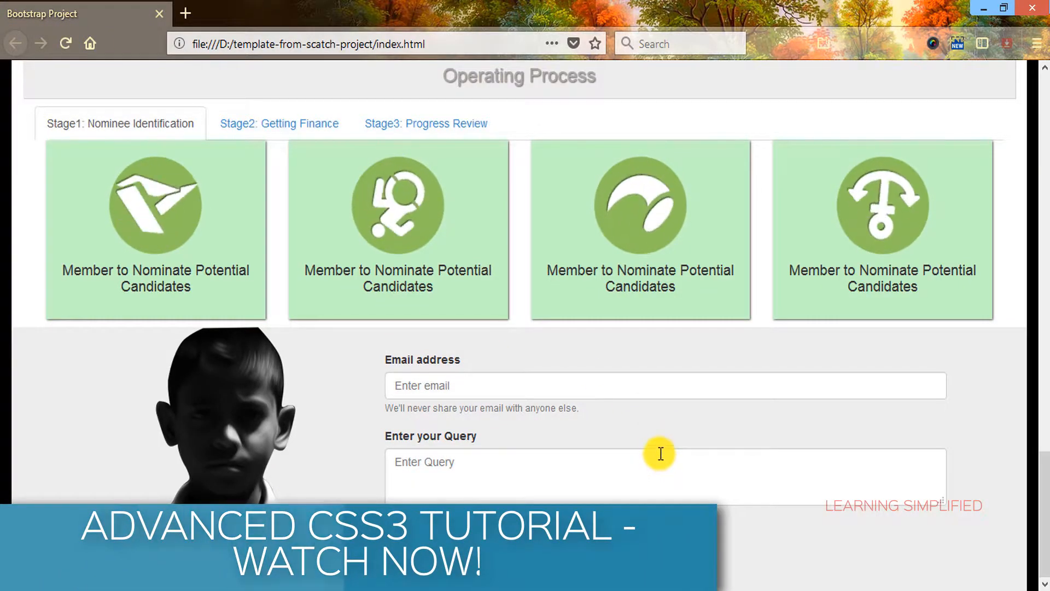
key("alt+Tab")
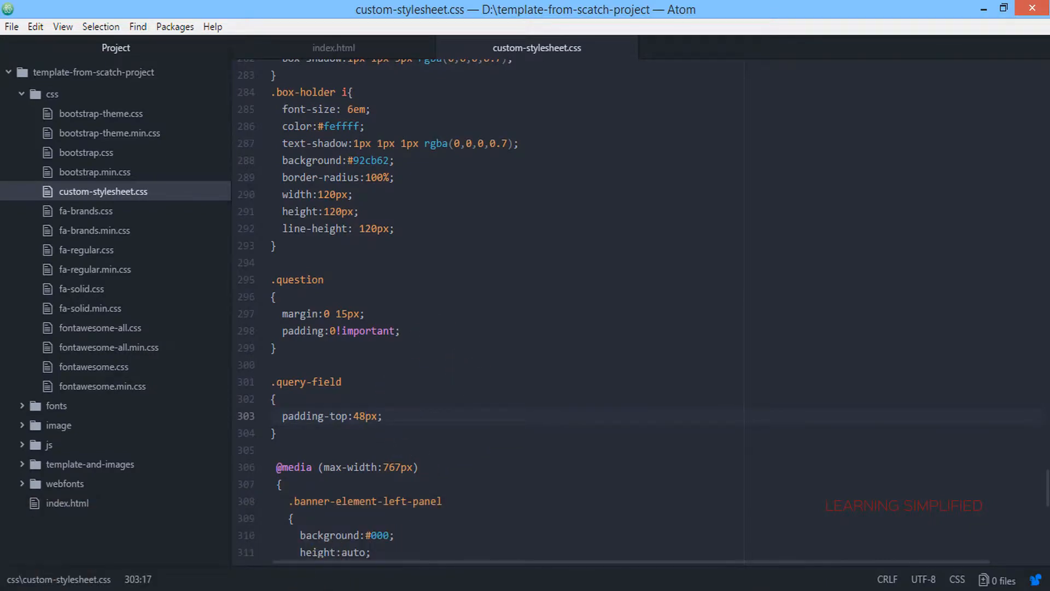
key("alt+Tab")
left_click(64, 43)
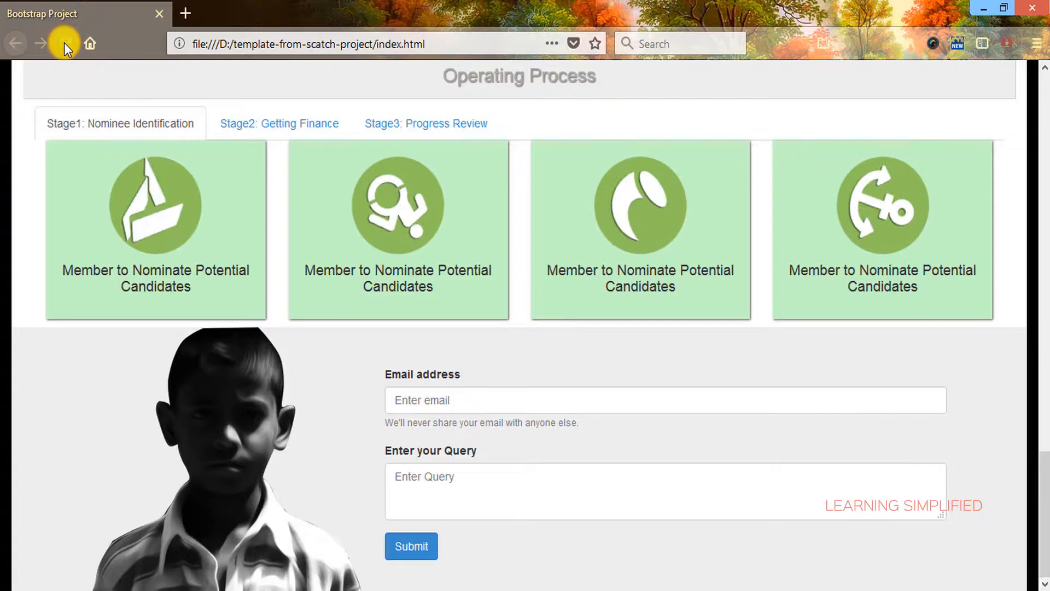
key("ctrl+shift+m")
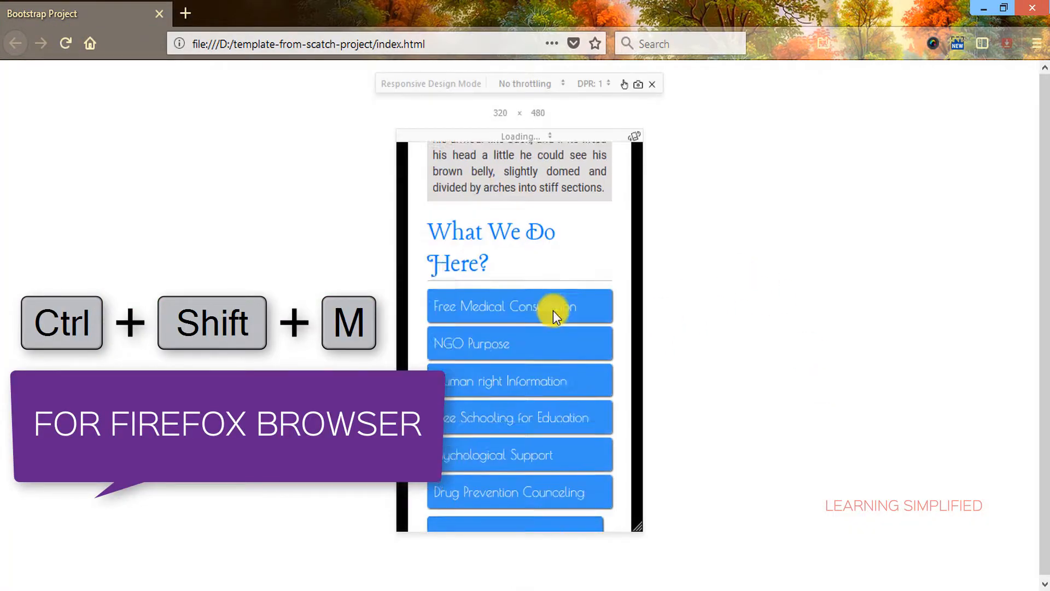
scroll(554, 311, "down", 5)
scroll(556, 309, "down", 5)
scroll(555, 309, "down", 5)
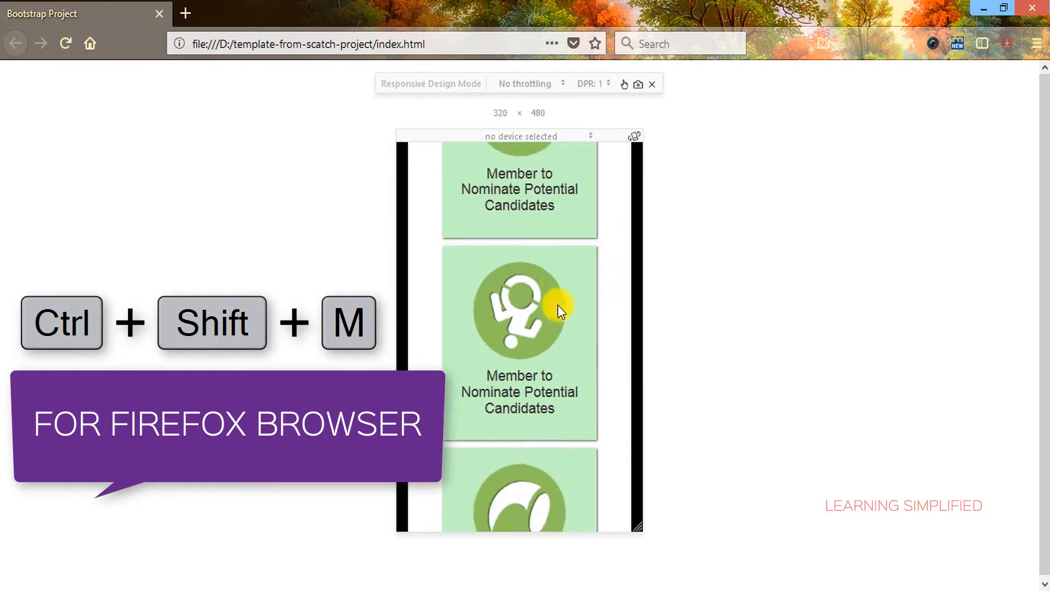
scroll(557, 309, "down", 5)
scroll(557, 305, "down", 4)
scroll(557, 300, "down", 2)
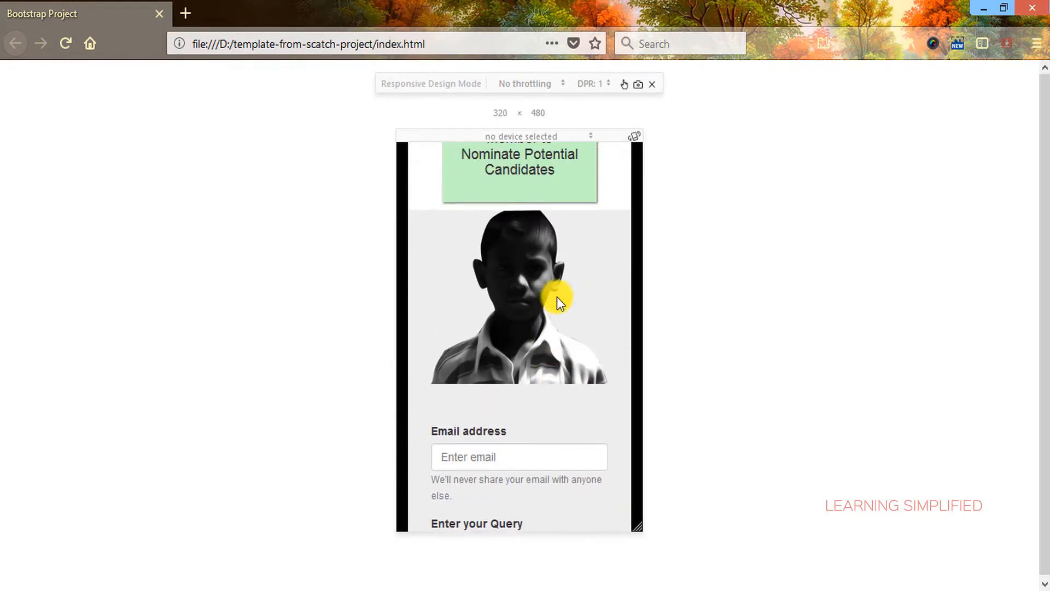
scroll(558, 295, "down", 3)
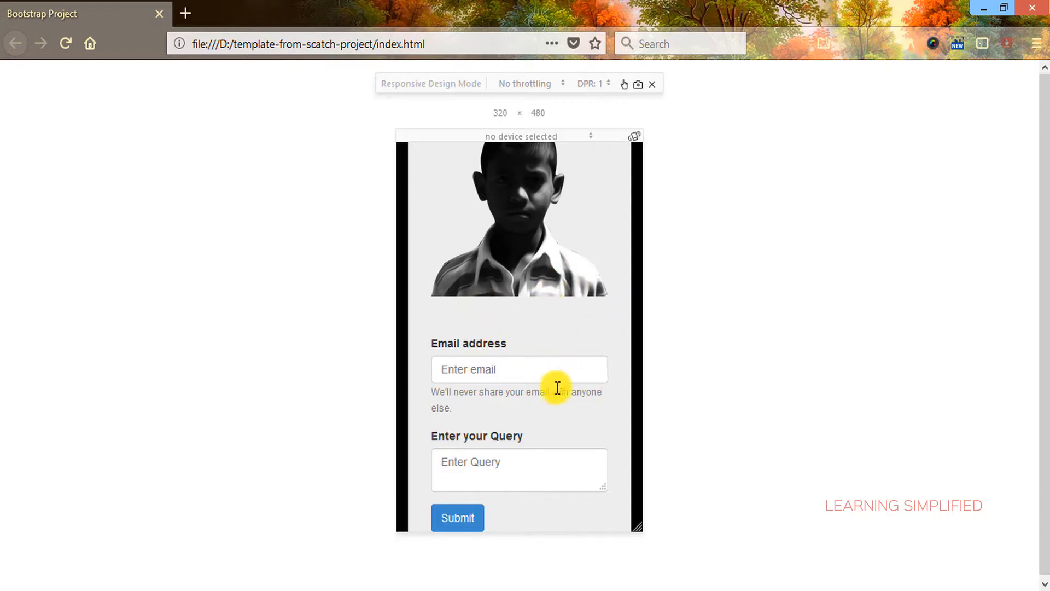
Close the 320×480 phone-sized preview to return to the full-width page.
key("ctrl+shift+m")
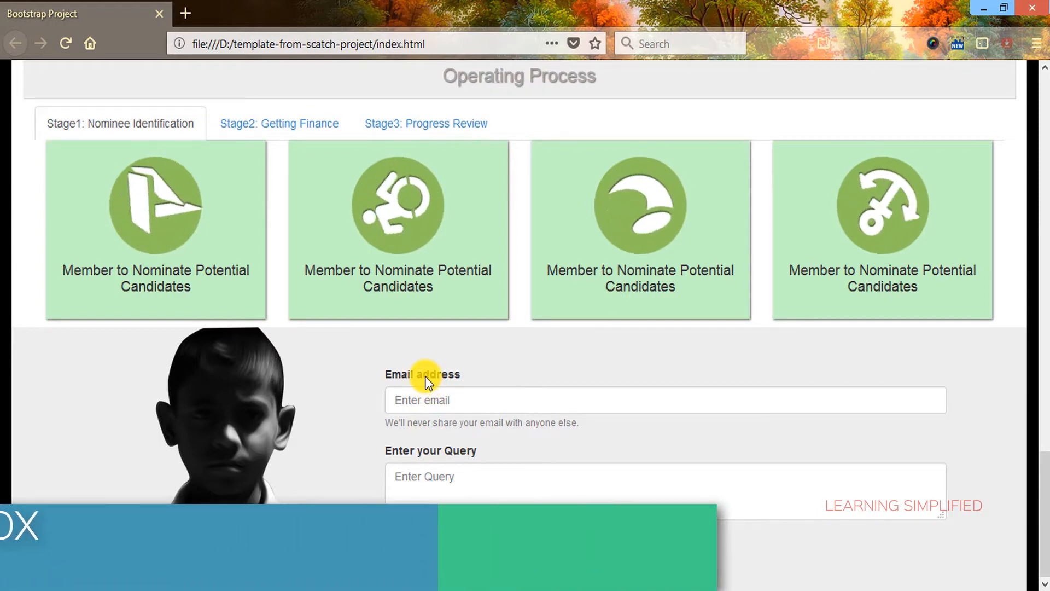
left_click(418, 399)
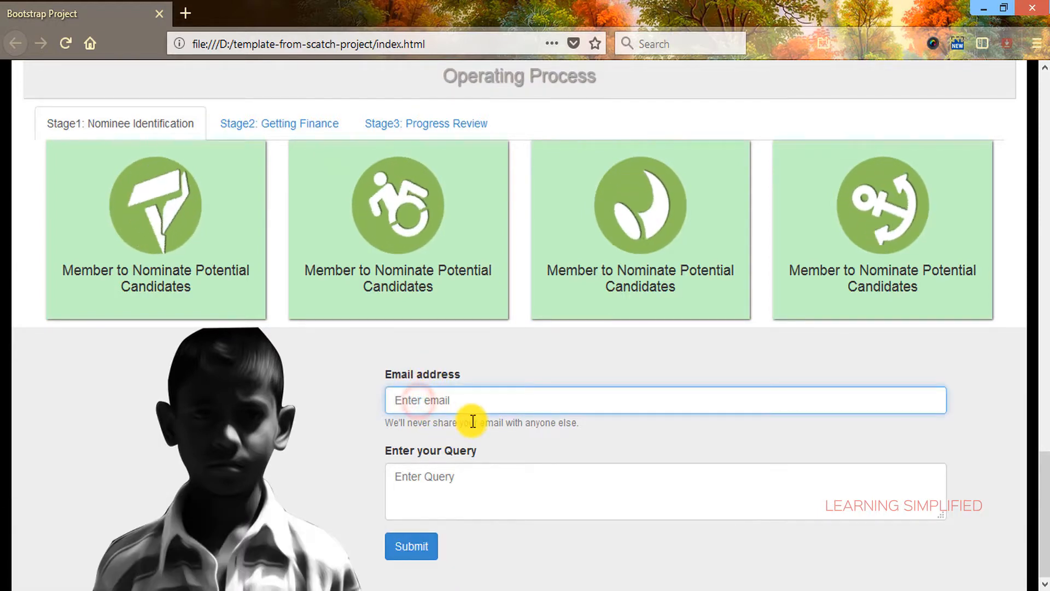
type("sdsds")
key("Tab")
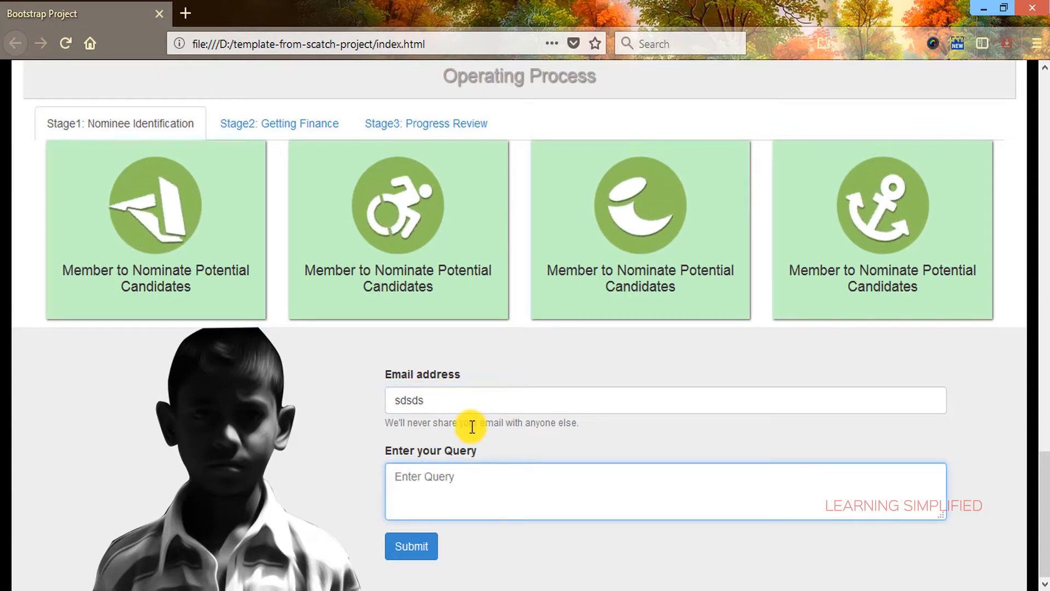
left_click(428, 399)
key("ctrl+a")
key("Delete")
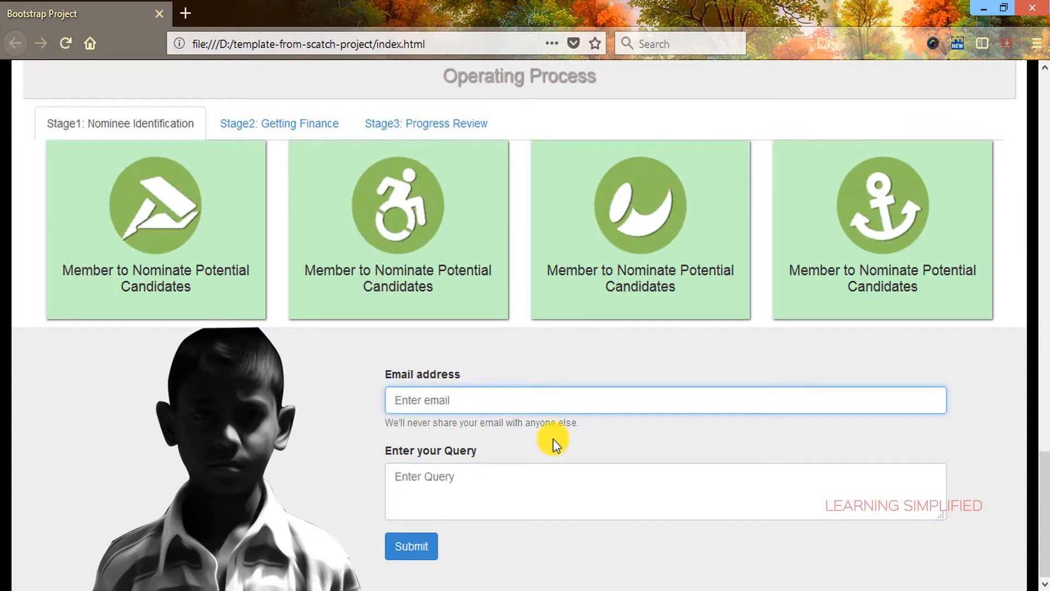
left_click(572, 367)
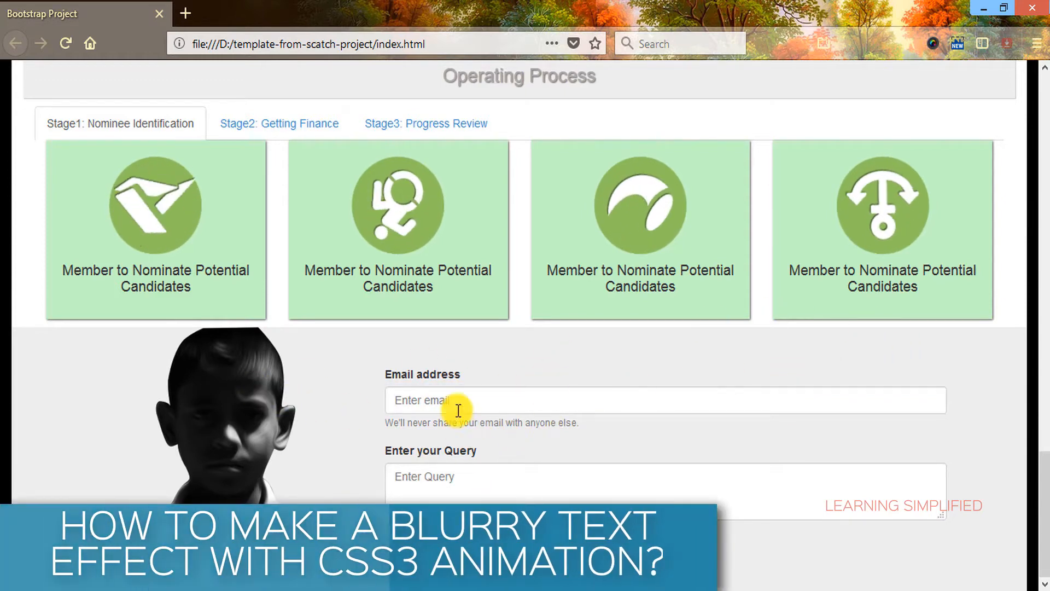
scroll(893, 344, "up", 5)
scroll(894, 343, "up", 5)
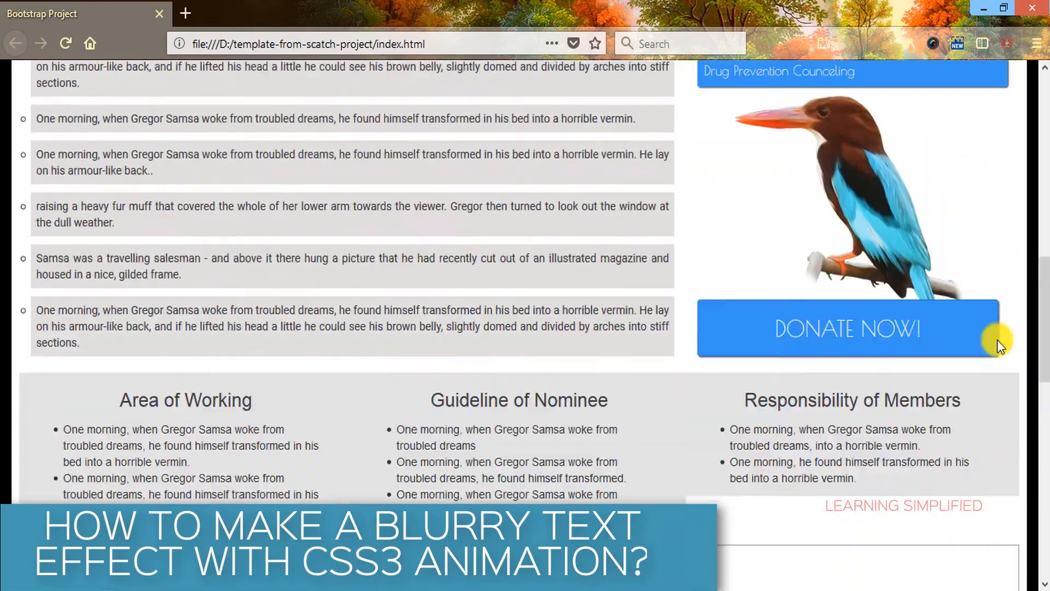
scroll(893, 344, "up", 5)
scroll(656, 385, "down", 5)
scroll(657, 385, "down", 5)
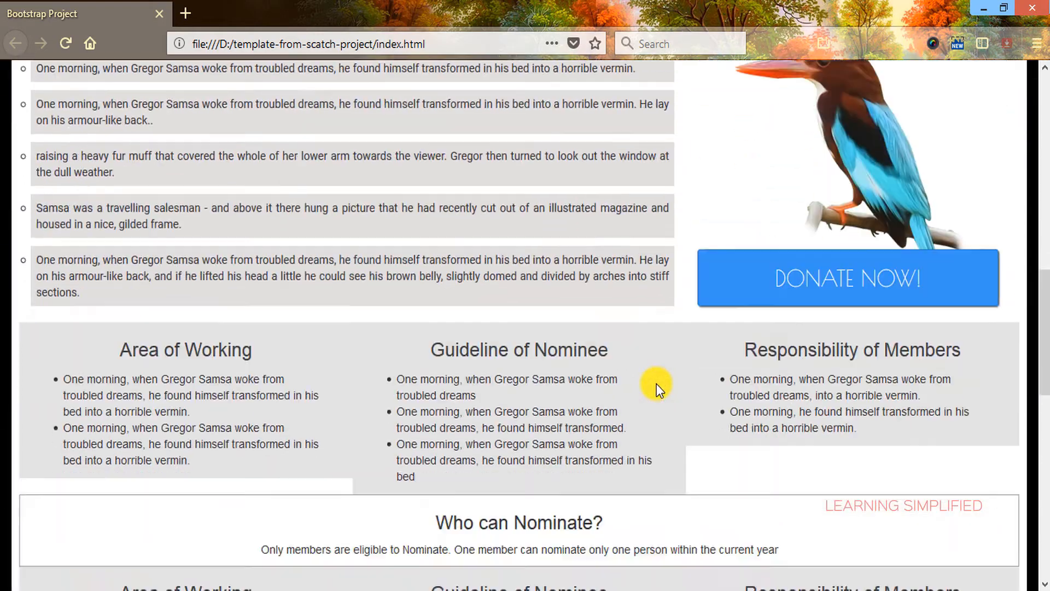
scroll(656, 383, "down", 5)
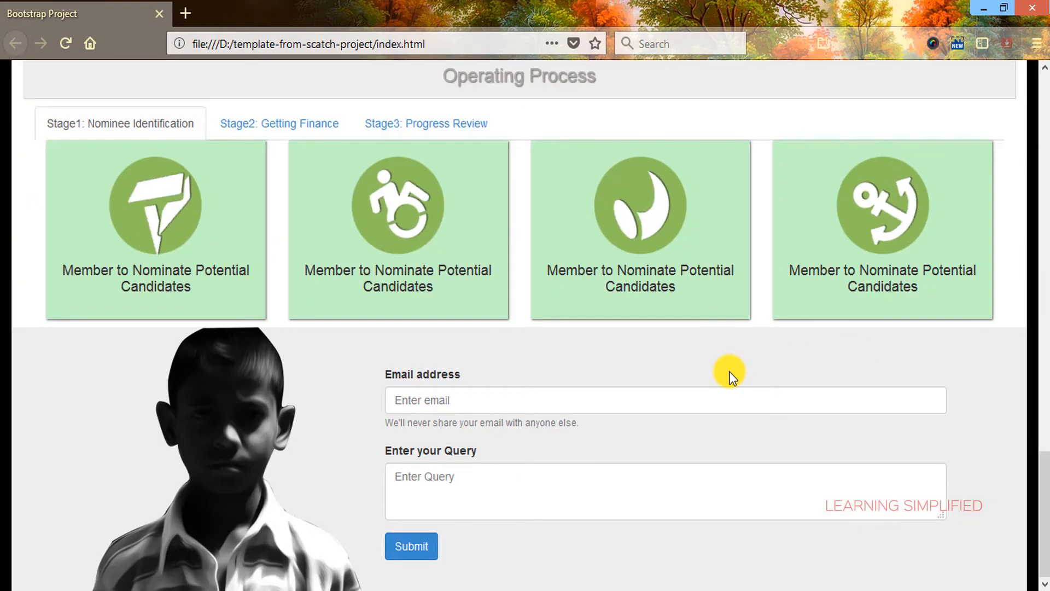